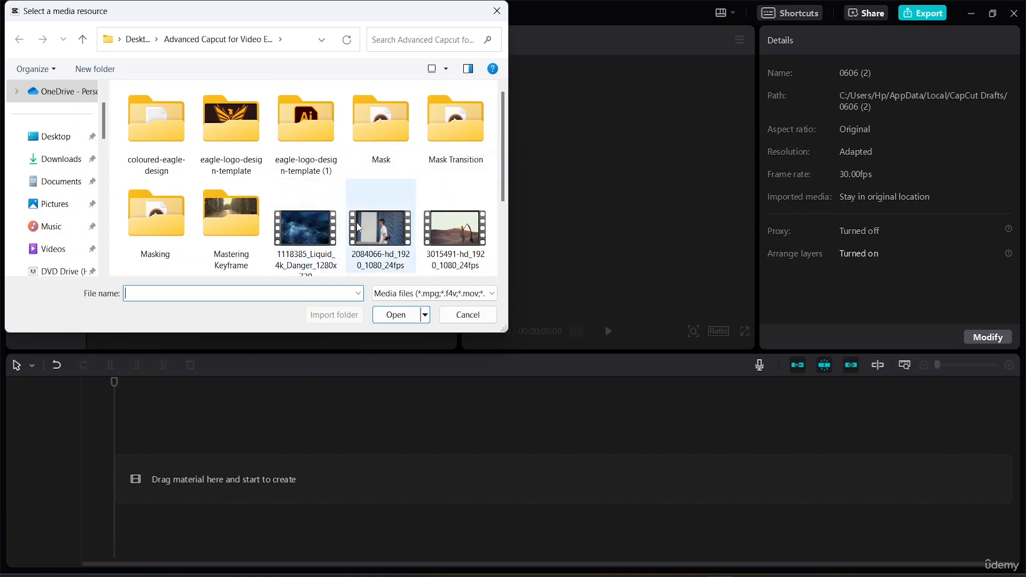
Step: Import the video 2084066-hd_1920_1080_24fps, preview it, and place it at the start of the timeline
left_click(393, 249)
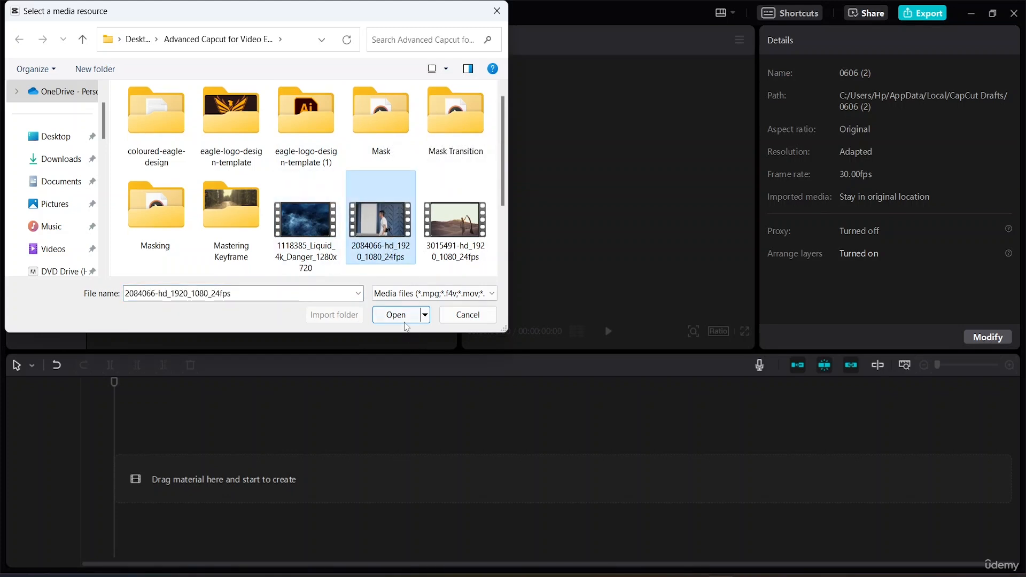
left_click(396, 317)
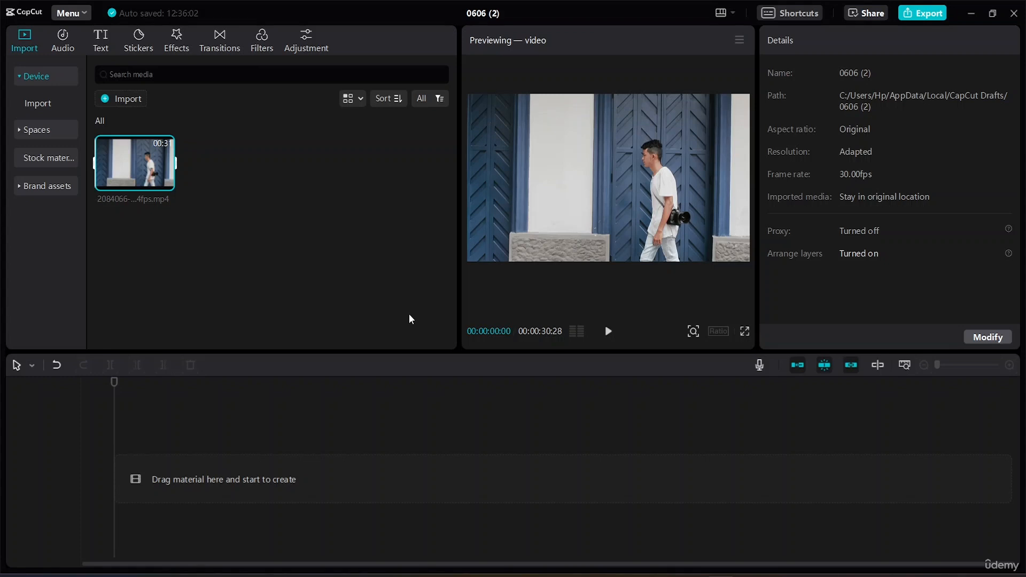
left_click(608, 331)
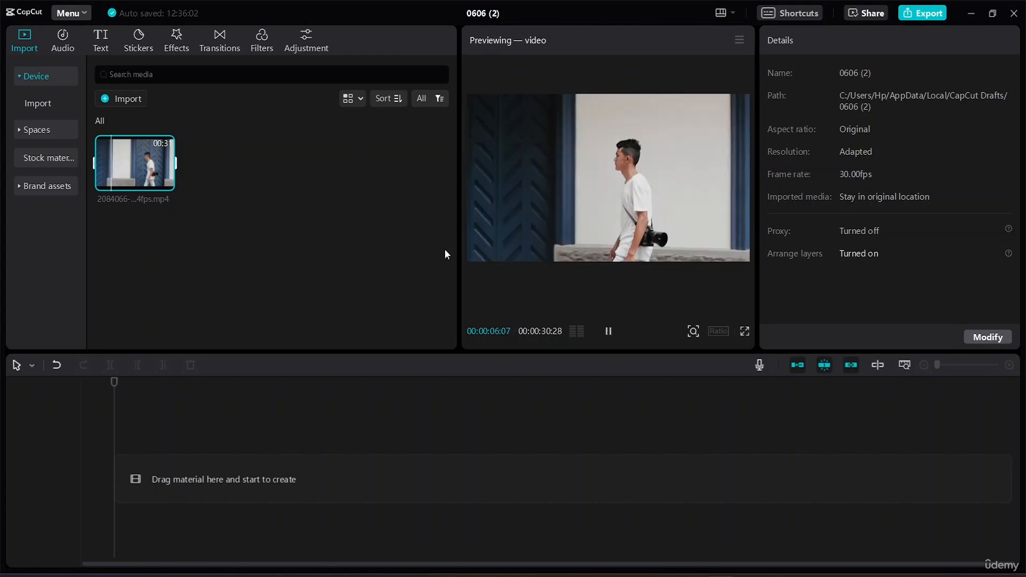
left_click_drag(135, 161, 149, 463)
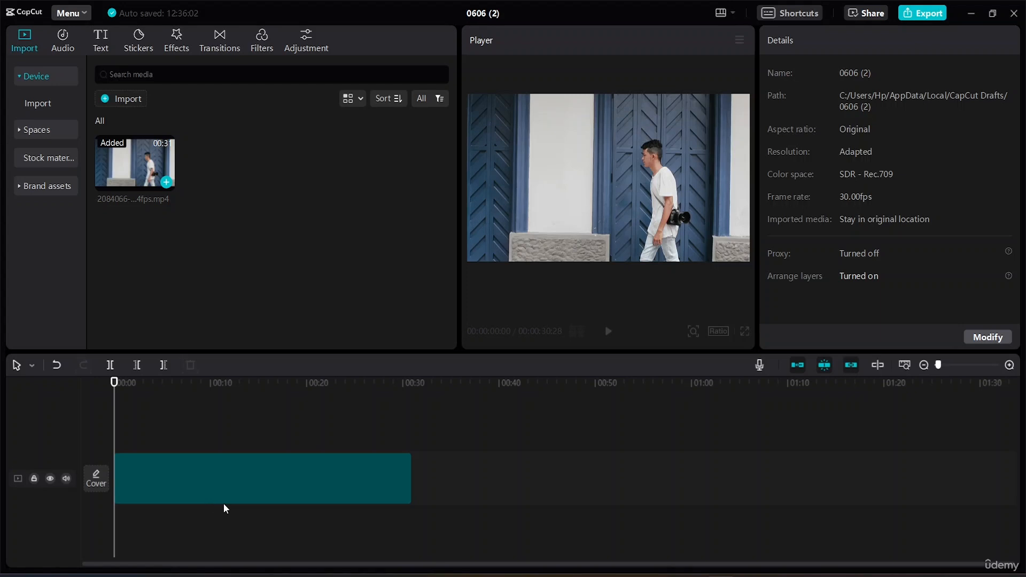
Step: Trim the end of the video clip to a duration of 00:00:15:07 and return the playhead to the start
left_click(223, 503)
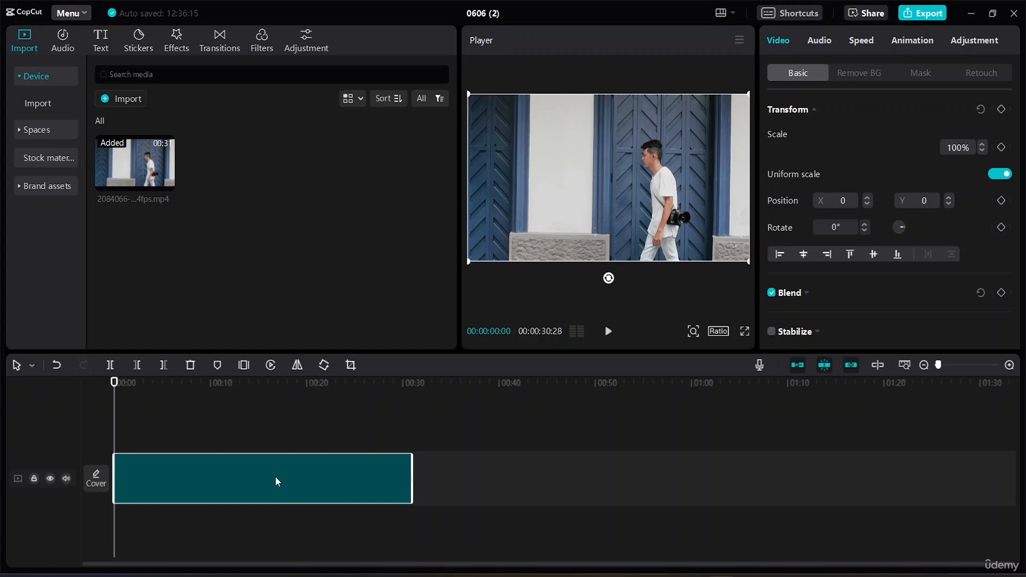
left_click(607, 333)
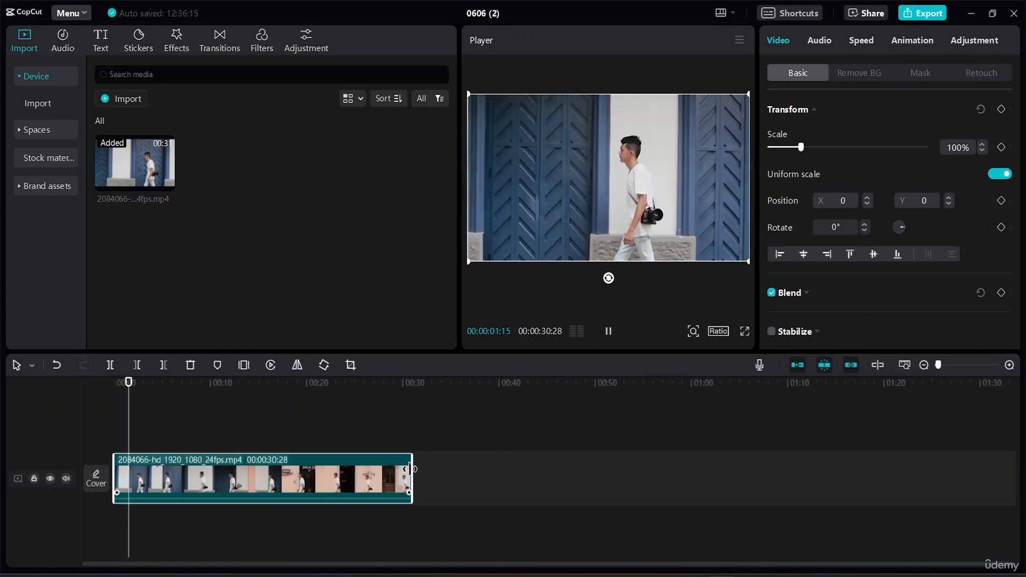
left_click_drag(412, 475, 257, 469)
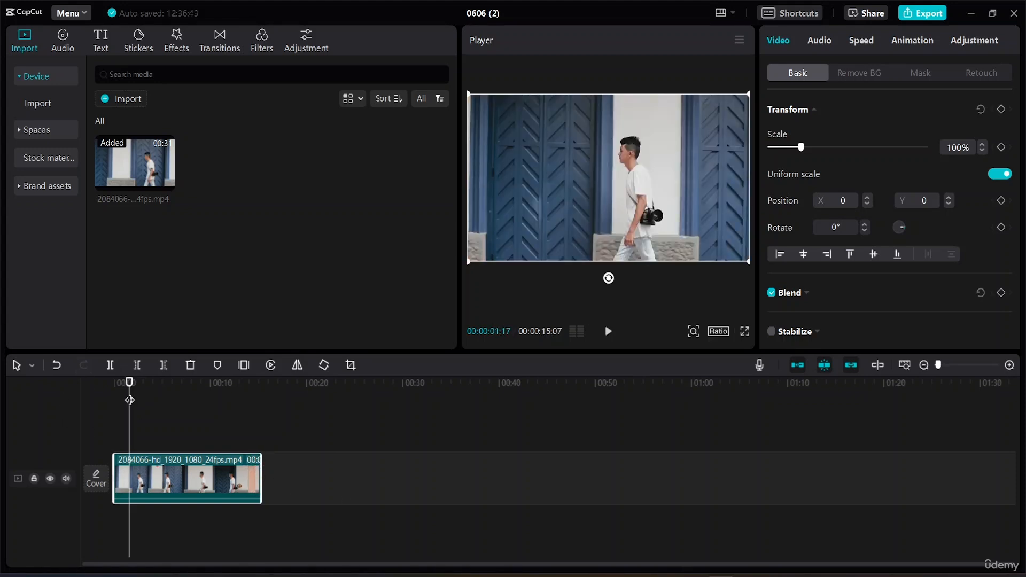
left_click_drag(129, 382, 114, 383)
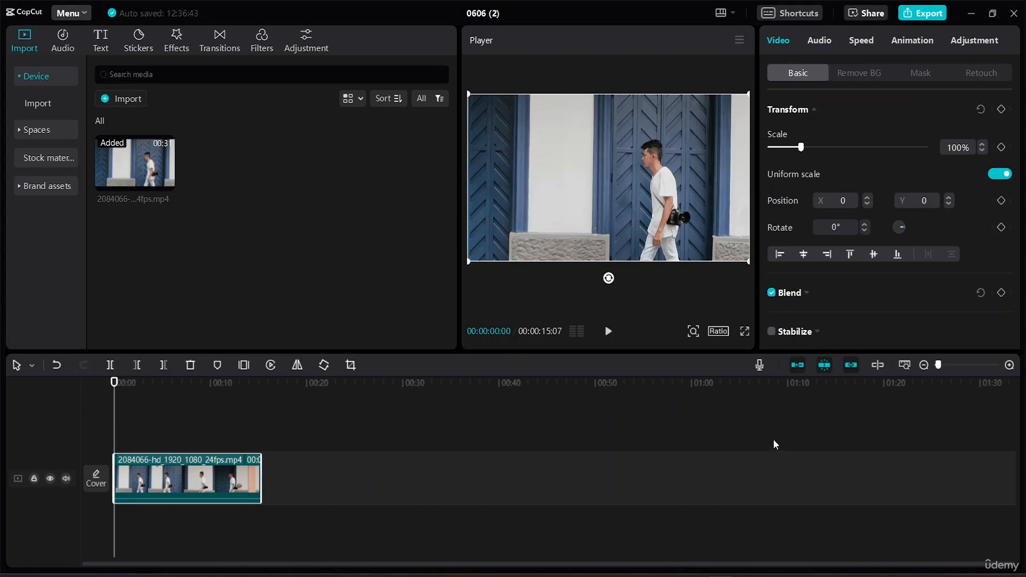
key("shift+z")
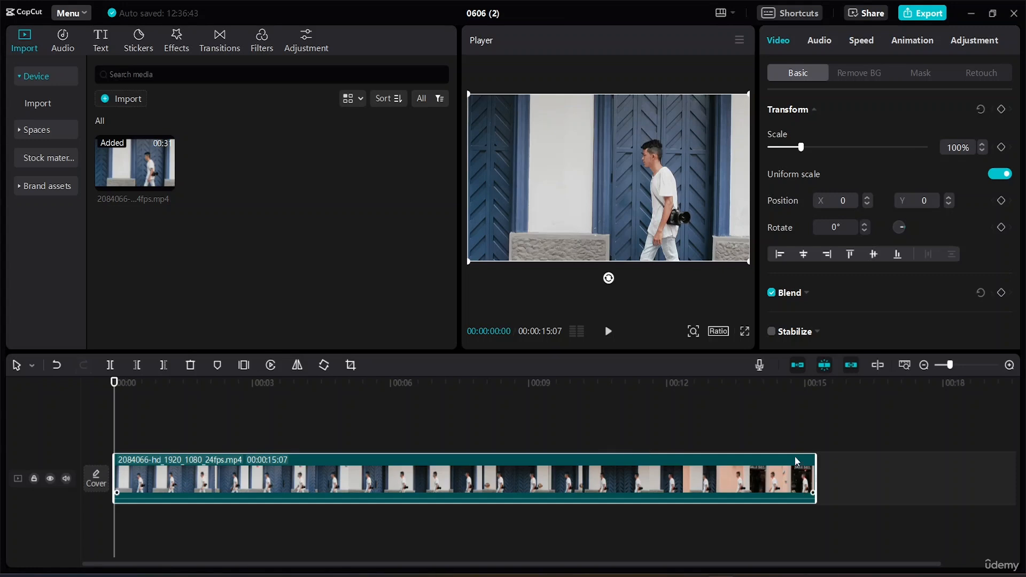
left_click(105, 46)
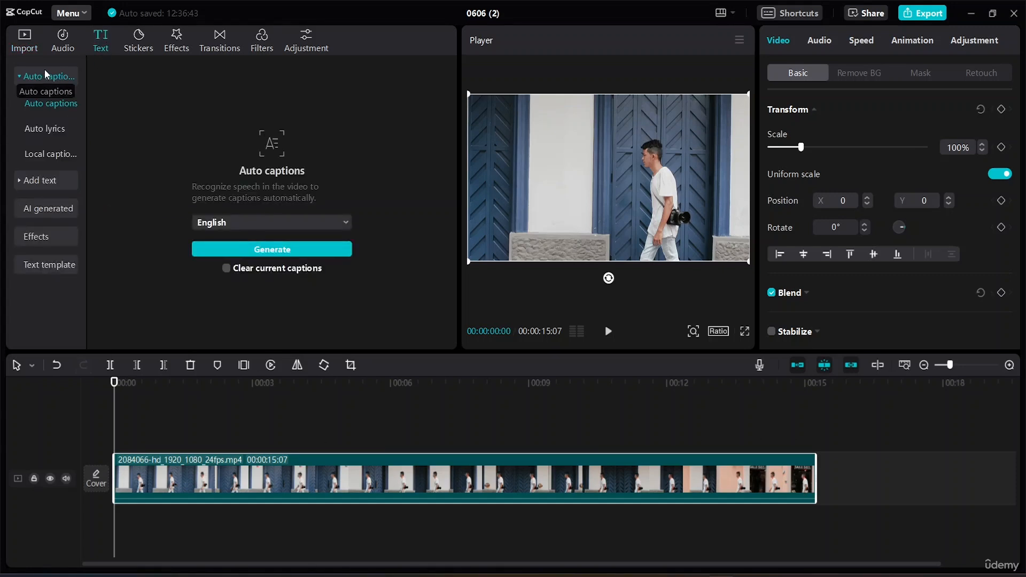
left_click(39, 180)
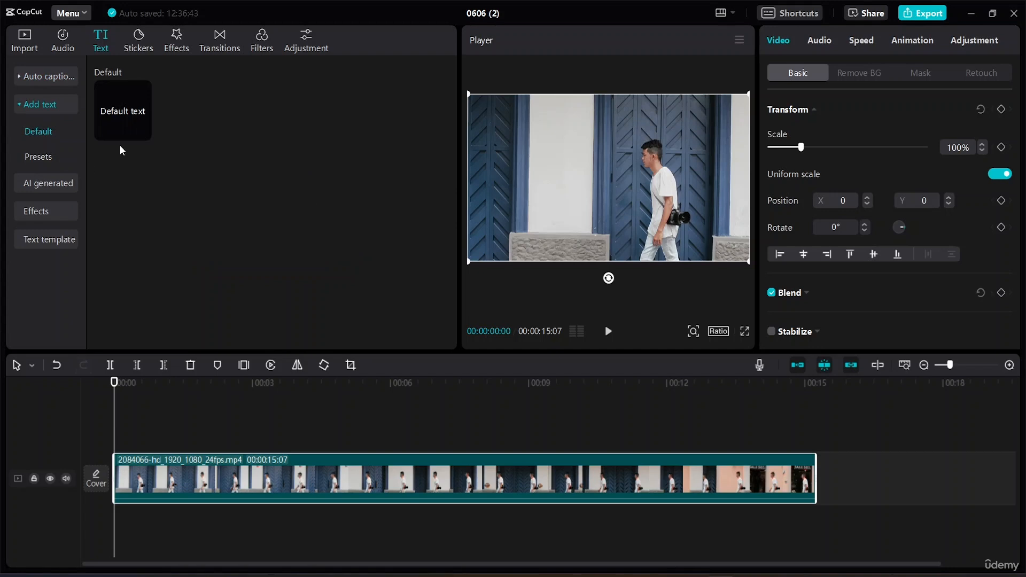
mouse_move(142, 133)
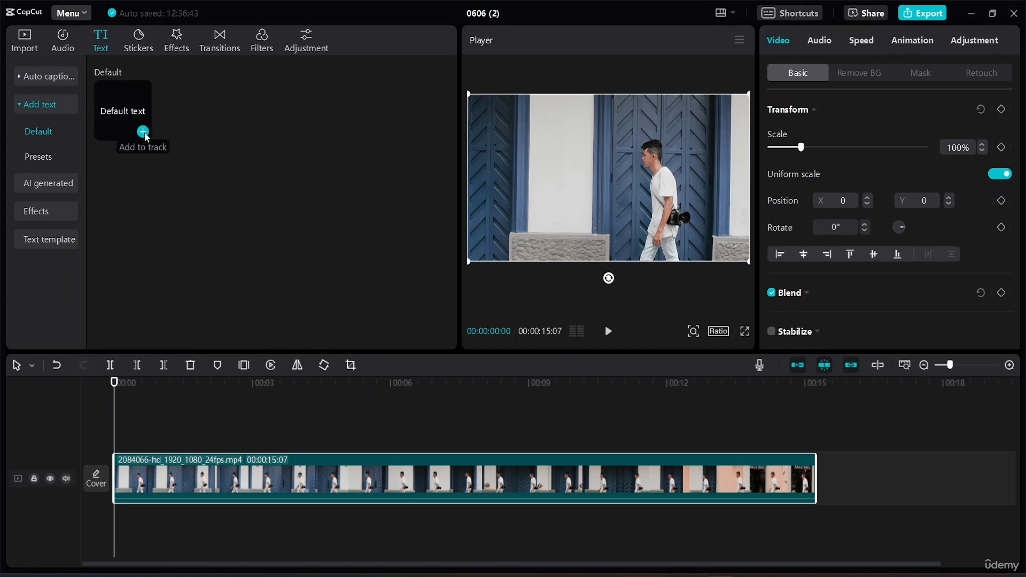
left_click(142, 133)
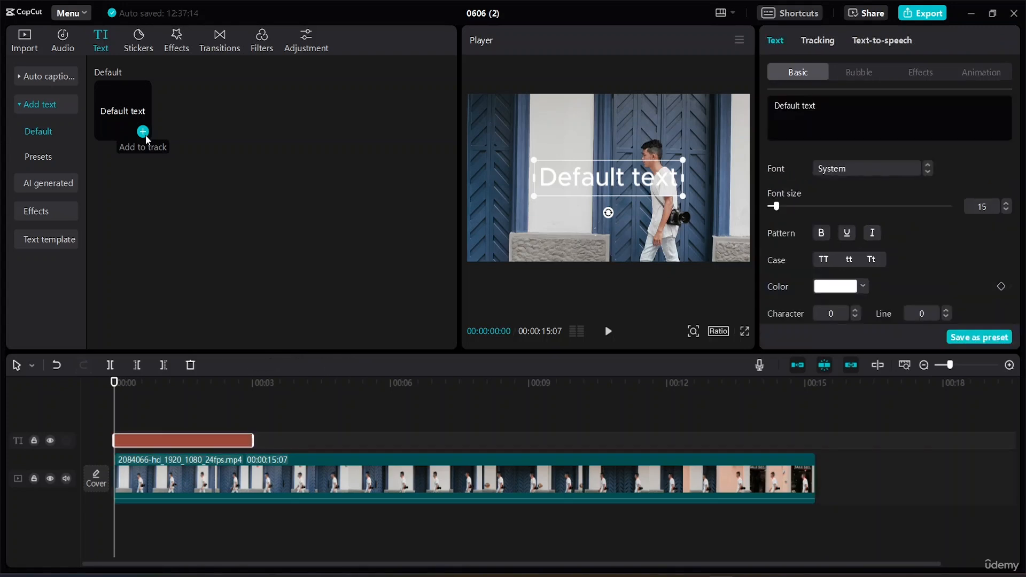
key("Delete")
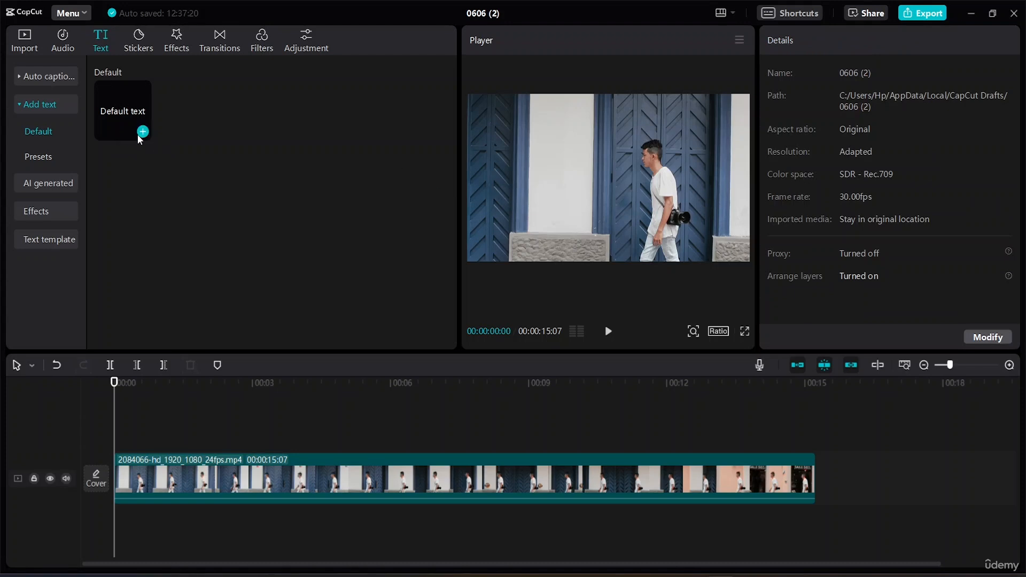
Step: Add a default text clip, replace its content with a period, and enlarge it into a big white dot
left_click(137, 134)
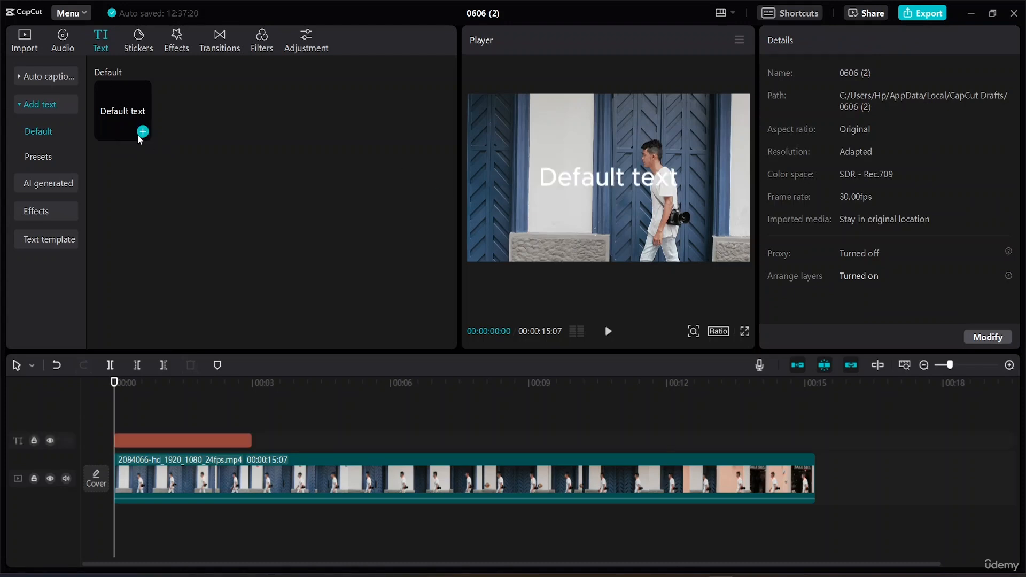
double_click(679, 178)
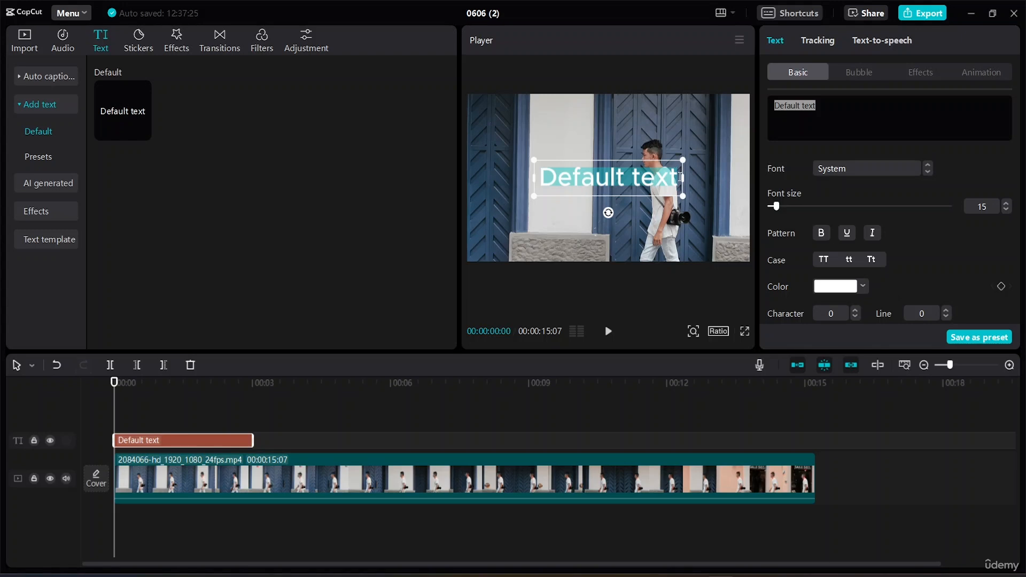
key("BackSpace")
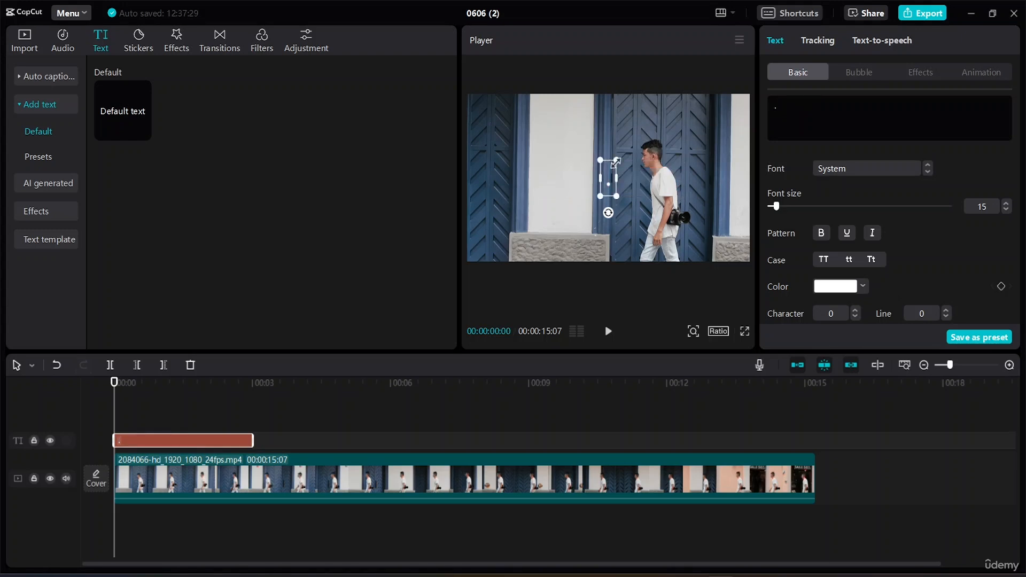
left_click_drag(617, 160, 726, 100)
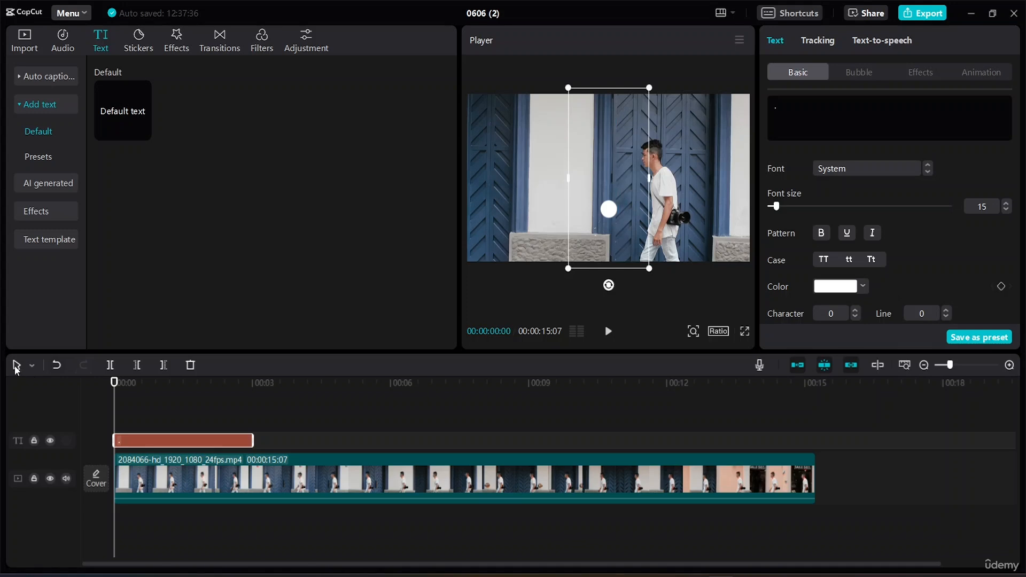
Step: Delete the white dot text clip from the timeline
left_click(32, 365)
left_click(469, 197)
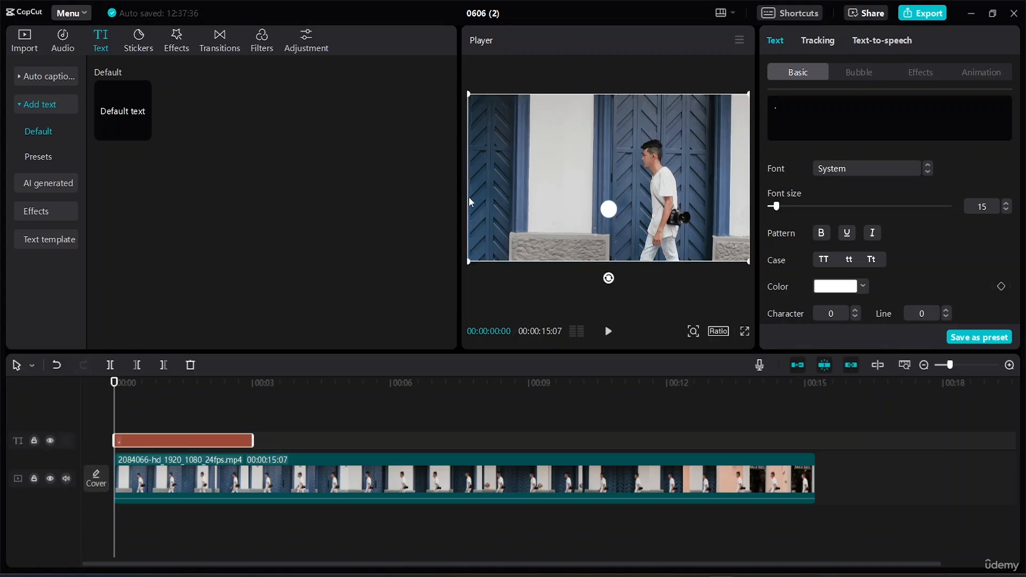
left_click(611, 214)
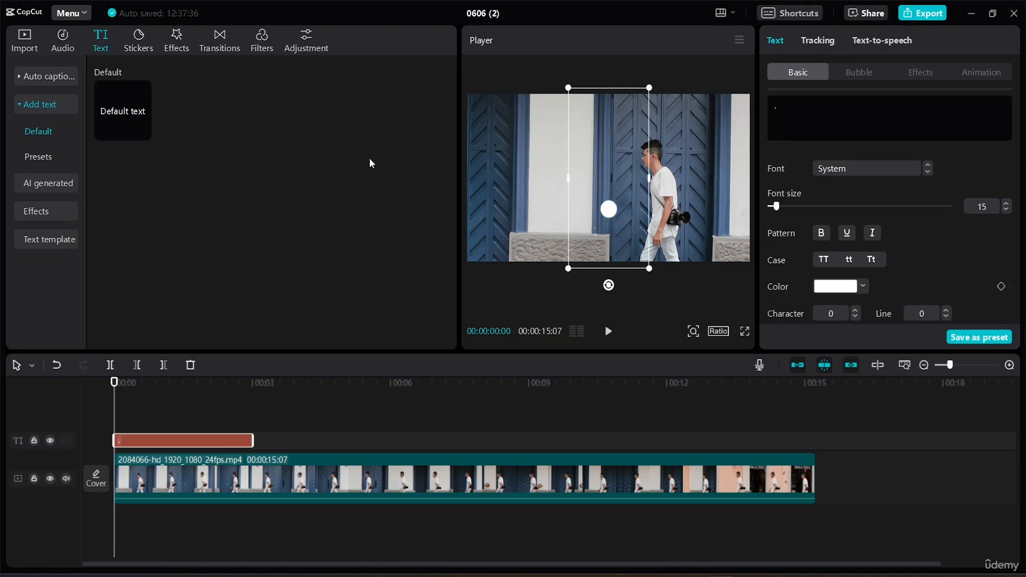
left_click(576, 74)
left_click(610, 209)
key("Delete")
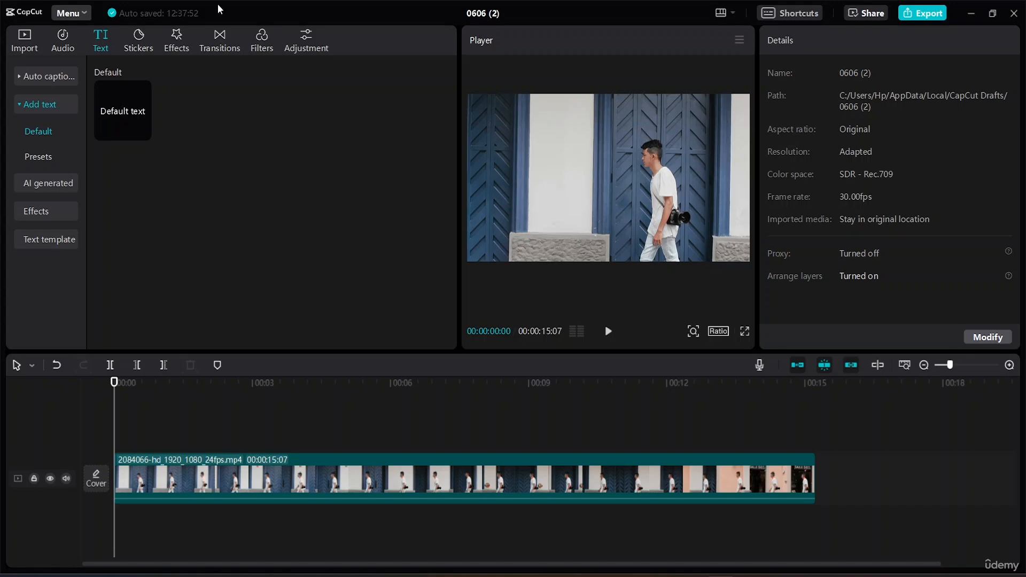
Step: Search the stickers for "Shape" and add the pale yellow circle sticker to a track above the video
left_click(145, 40)
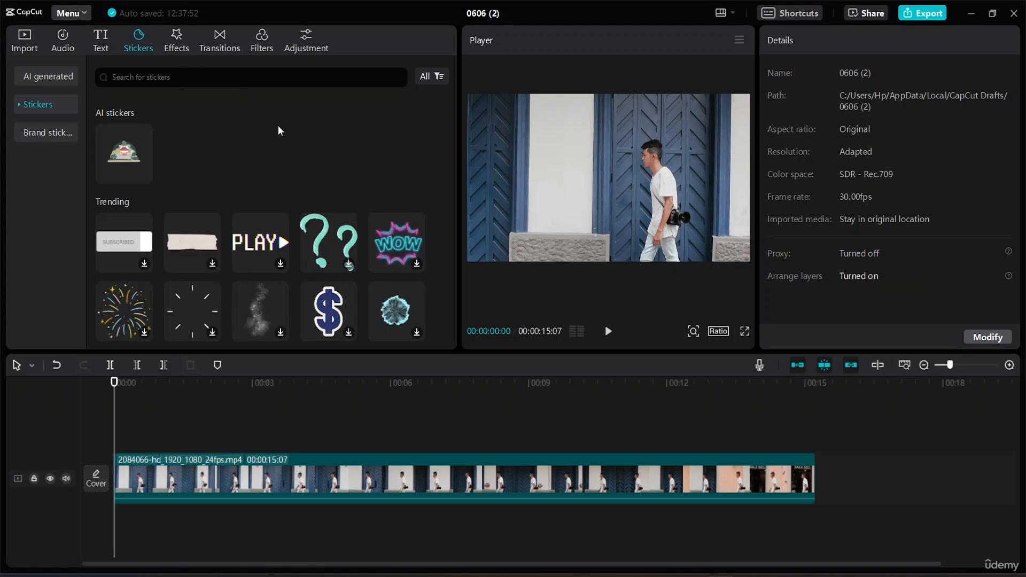
scroll(259, 212, "down", 2)
scroll(275, 184, "down", 2)
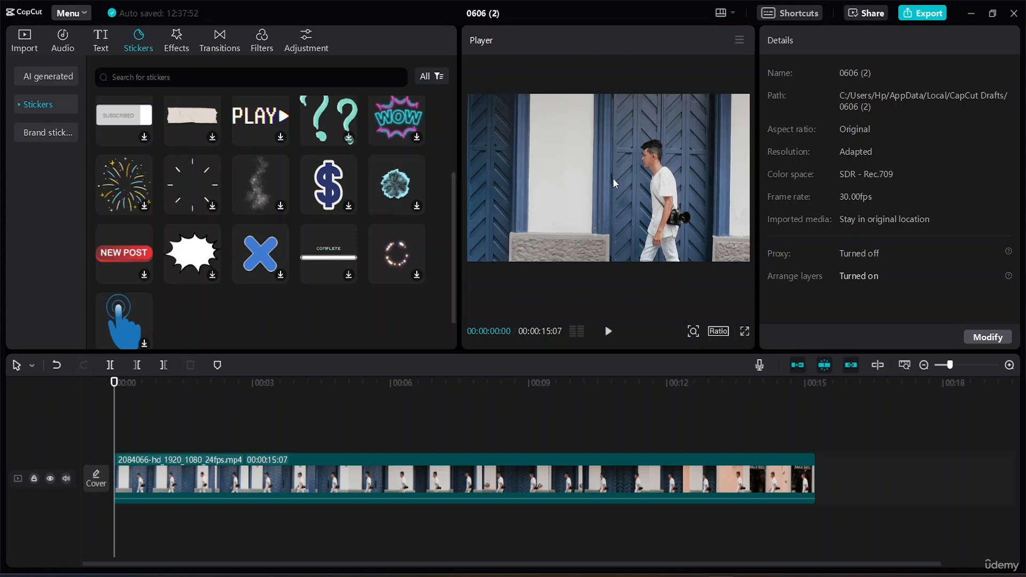
left_click(166, 81)
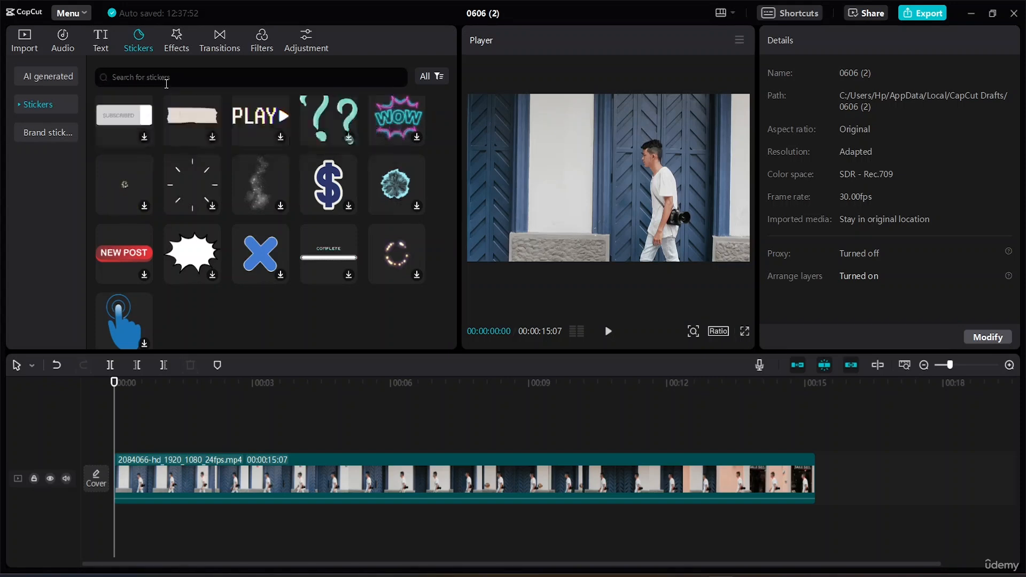
type("Shape")
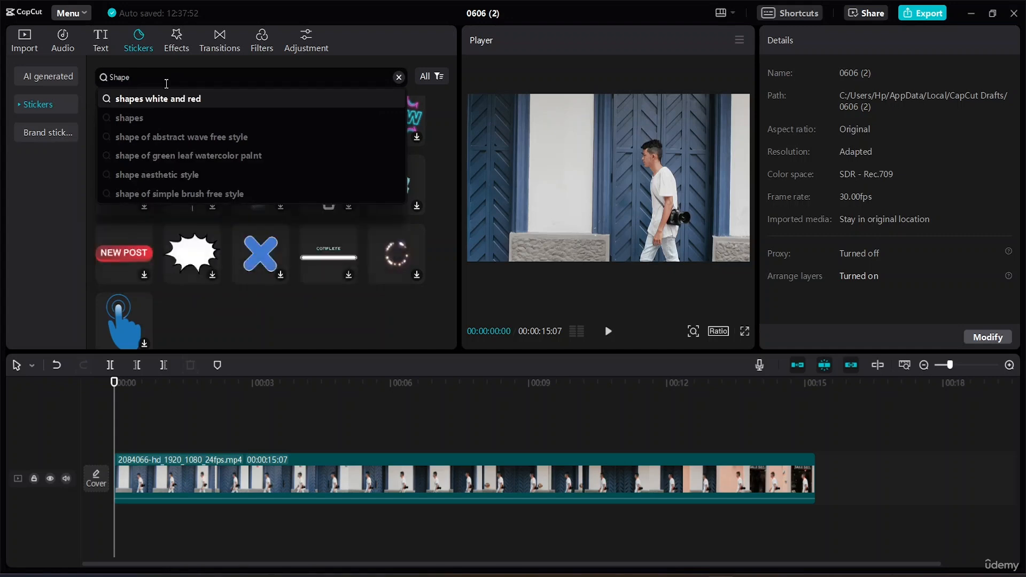
key("Return")
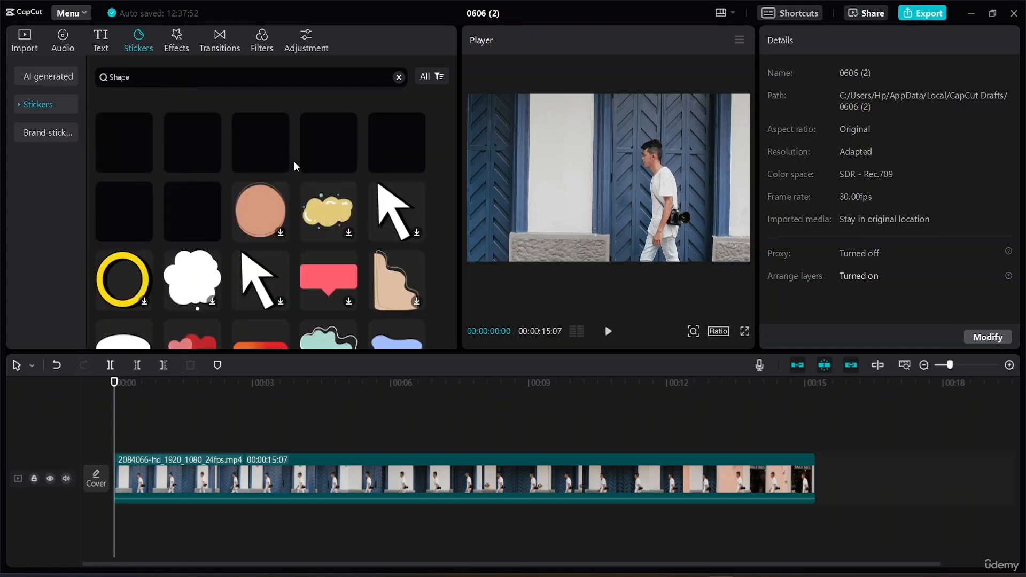
left_click(178, 208)
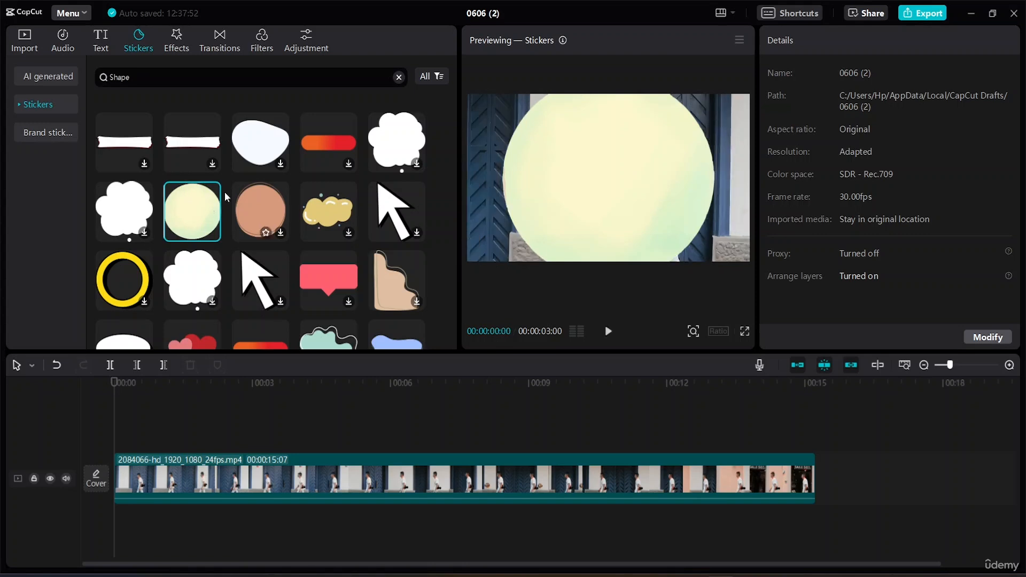
left_click_drag(202, 213, 217, 444)
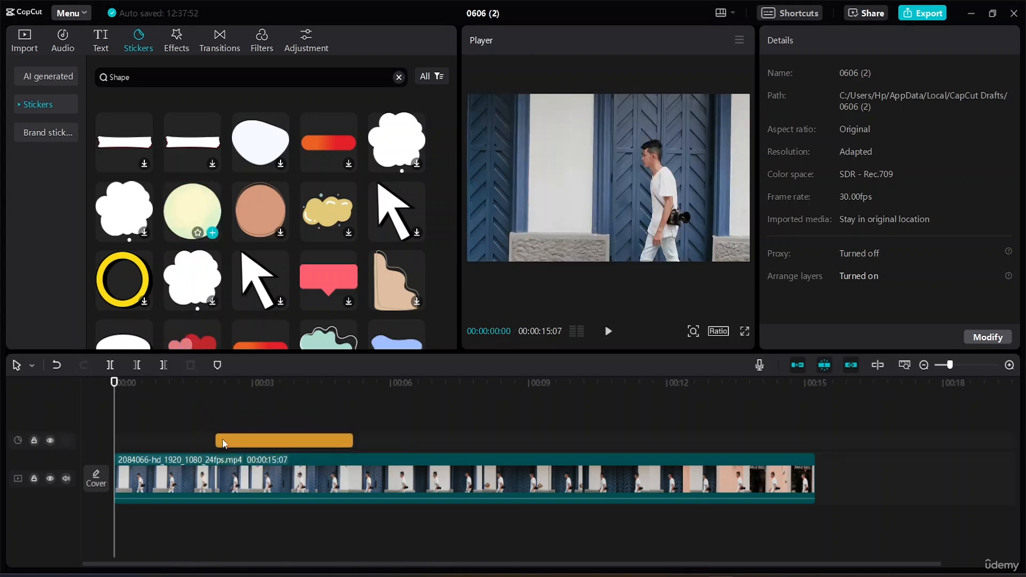
Step: Extend both ends of the circle sticker clip so it spans the full length of the video clip
left_click(217, 441)
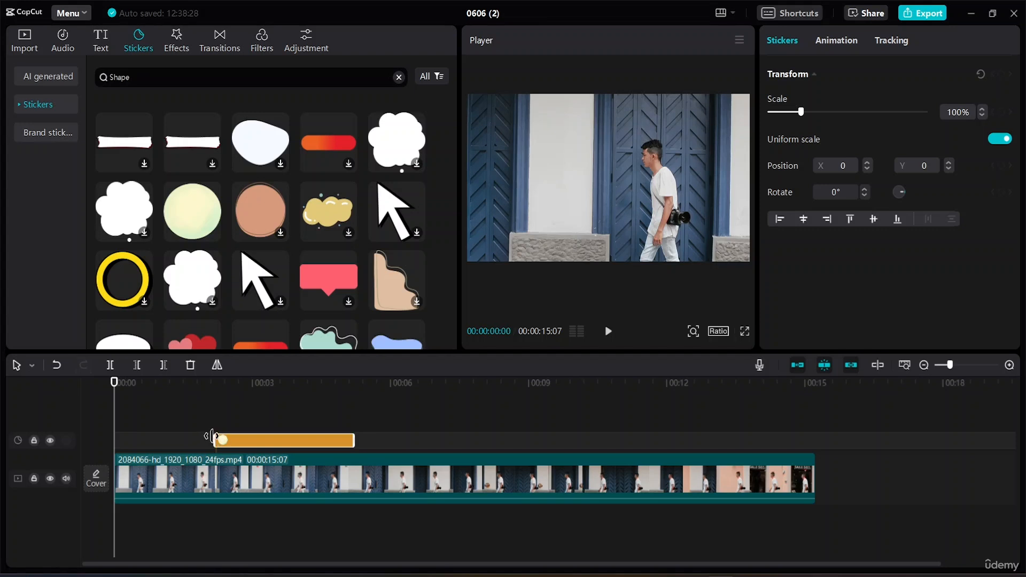
left_click_drag(213, 436, 42, 433)
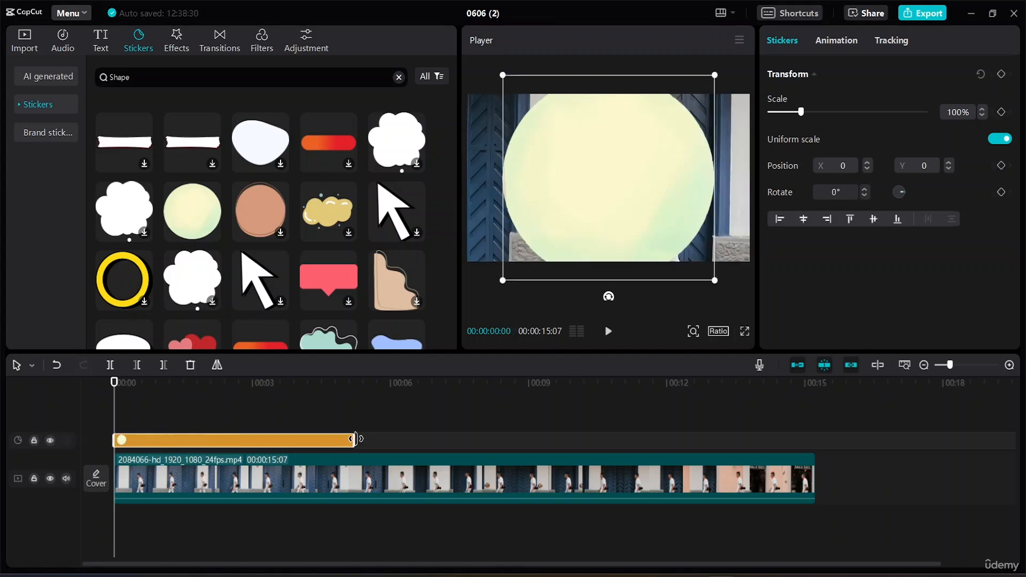
left_click_drag(356, 439, 810, 459)
Step: At the end of the video, scale the circle sticker to 21% and position it over the man's head at X 64, Y 276
left_click(864, 443)
left_click(588, 175)
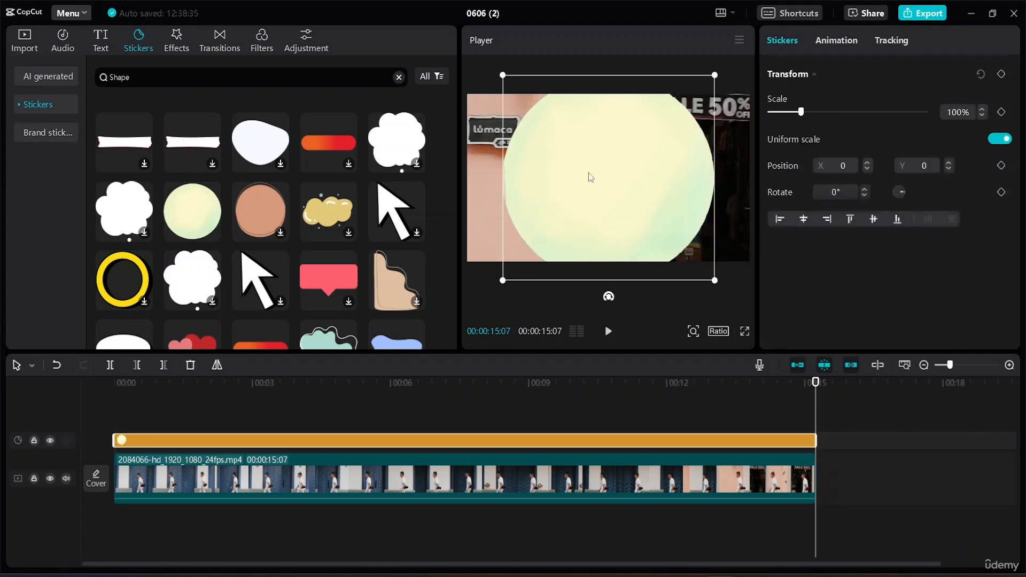
left_click_drag(715, 283, 604, 156)
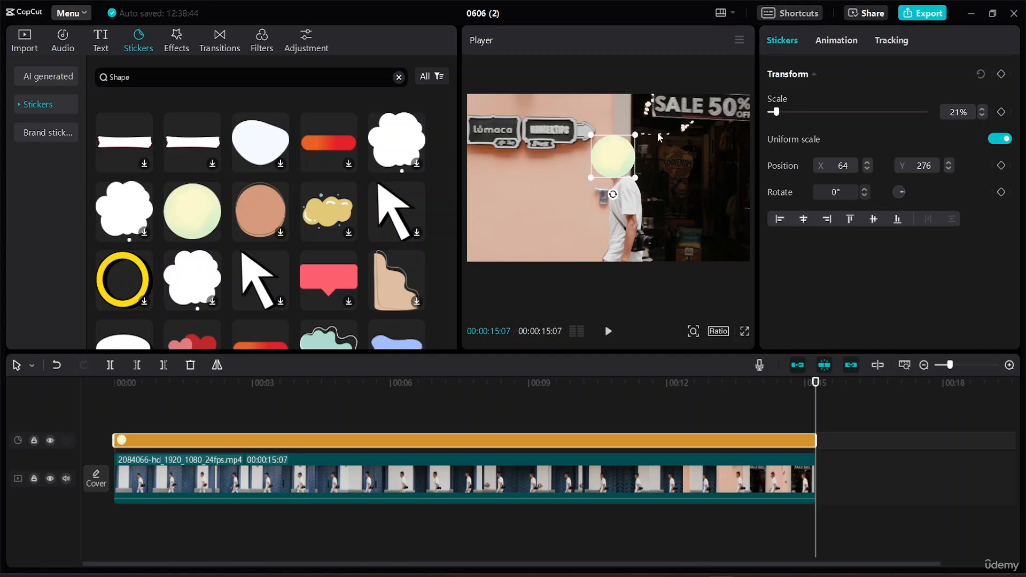
Step: Search the video effects for "blur" and add the first Blur effect to a track above the circle sticker
left_click(179, 43)
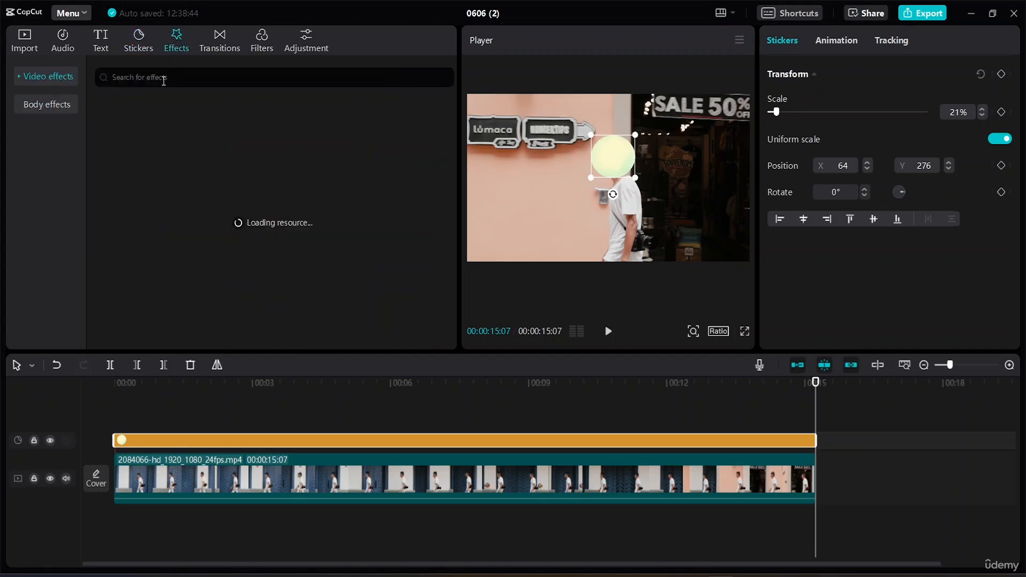
left_click(163, 80)
type("B")
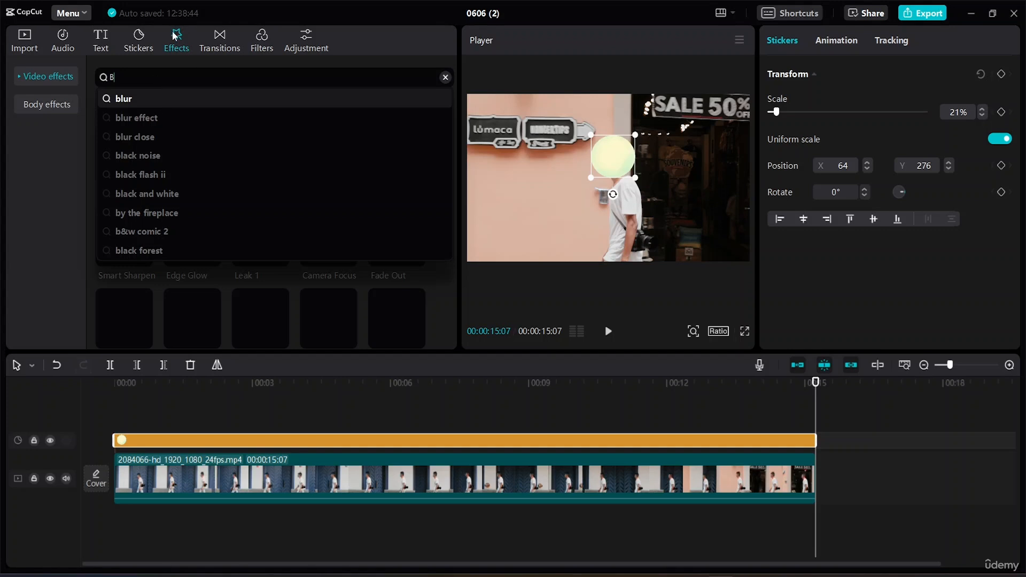
left_click(146, 102)
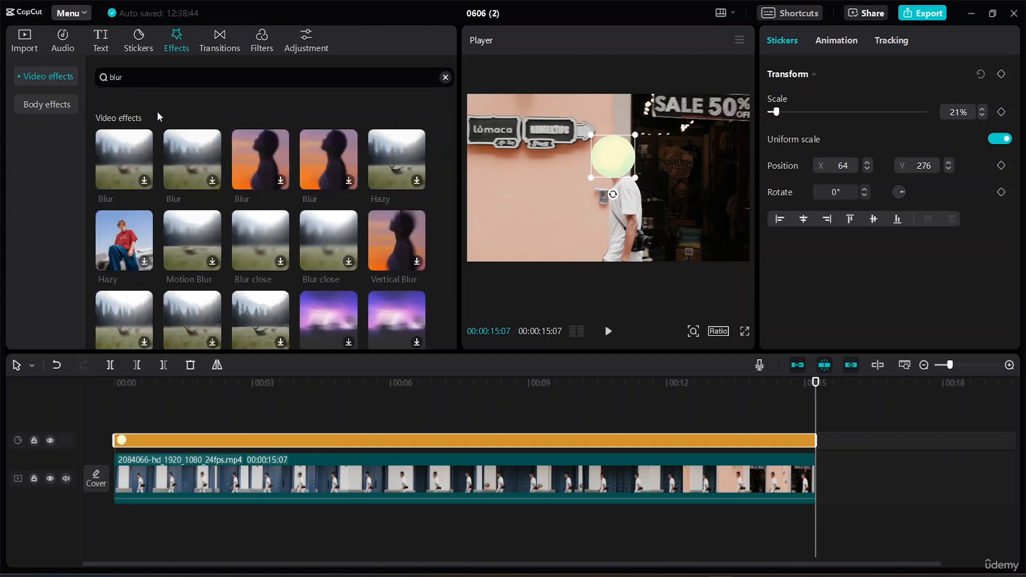
mouse_move(149, 185)
left_click(148, 180)
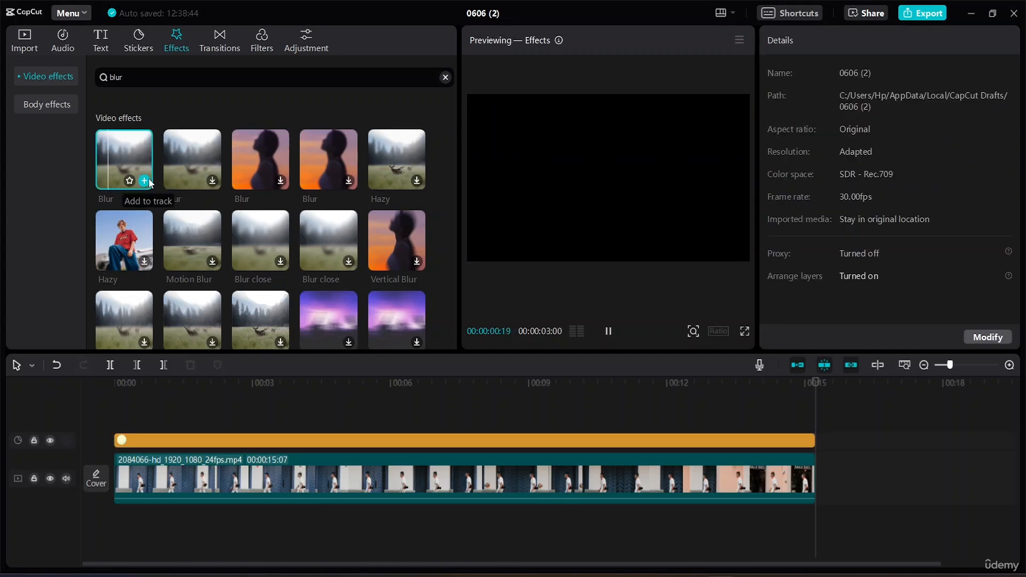
left_click_drag(130, 149, 320, 426)
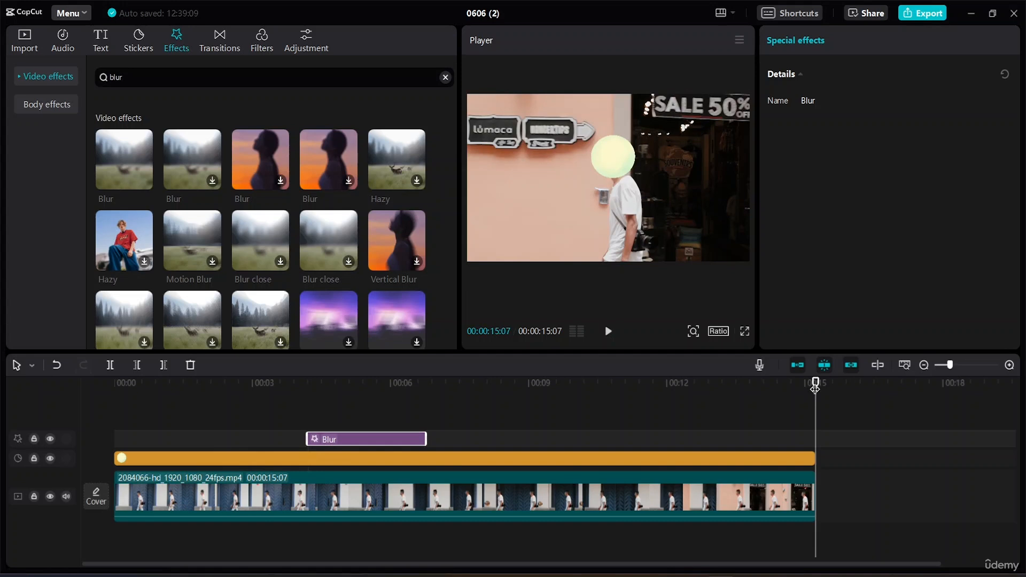
left_click_drag(815, 387, 281, 395)
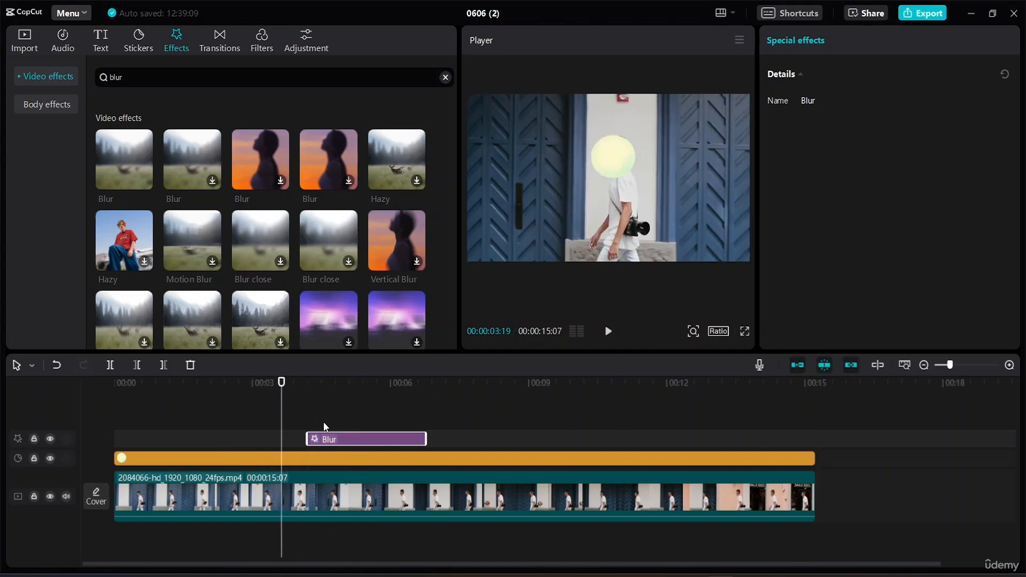
Step: Delete the circle sticker clip and the separate Blur effect clip from the timeline
left_click(380, 463)
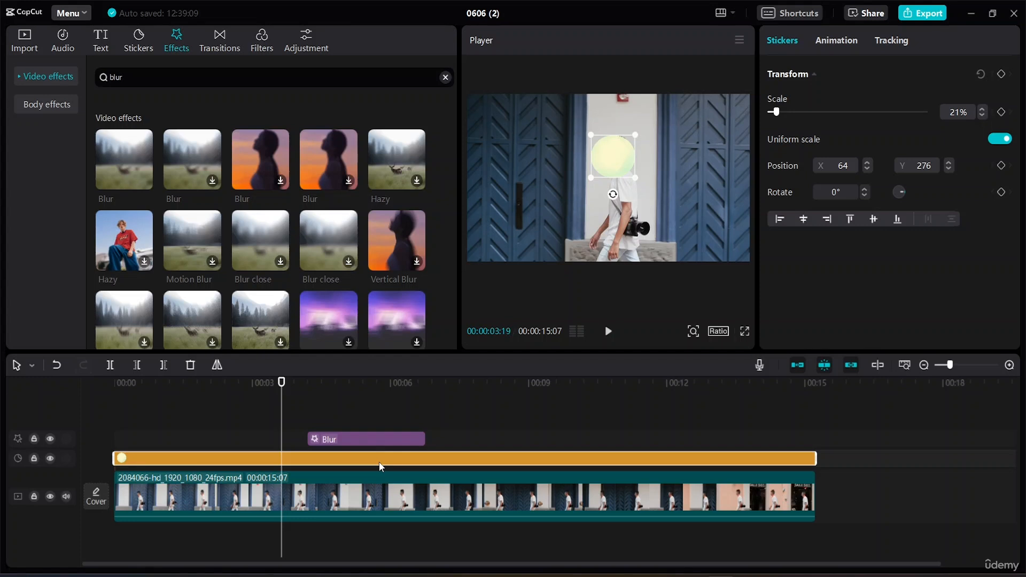
key("Delete")
left_click(367, 441)
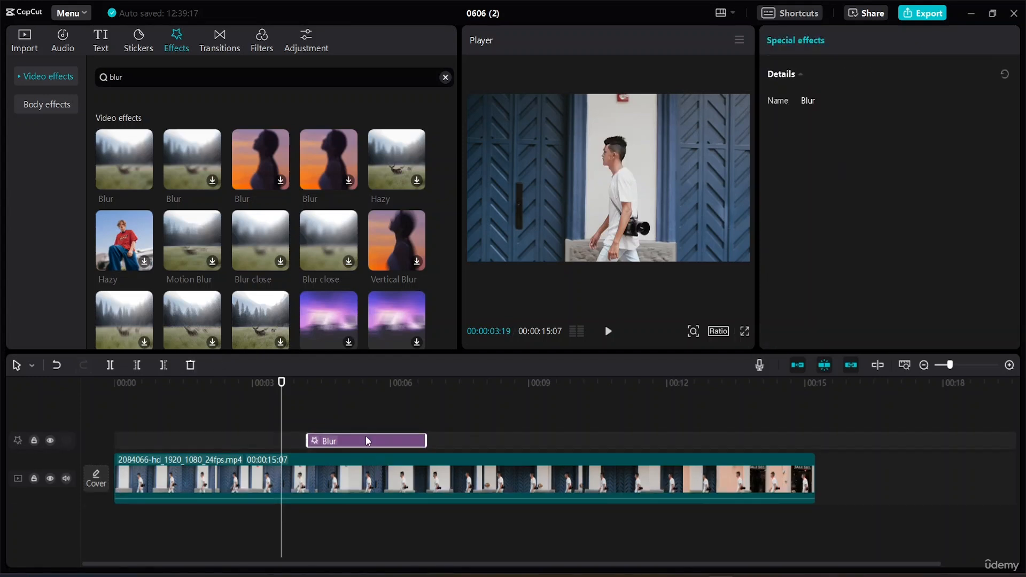
key("Delete")
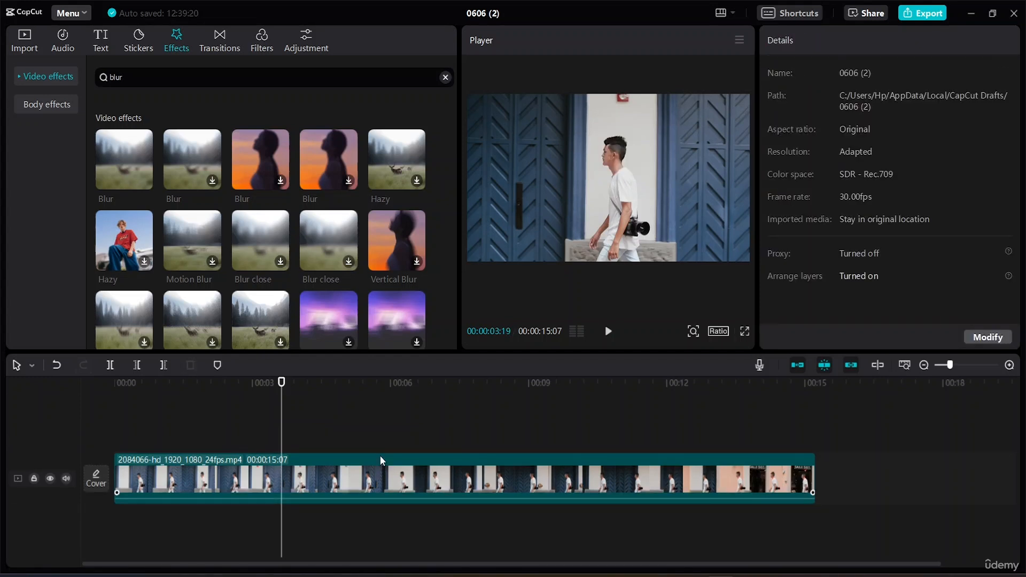
Step: Copy the video clip onto a track above the original and align its start with the original at 00:00
left_click(389, 484)
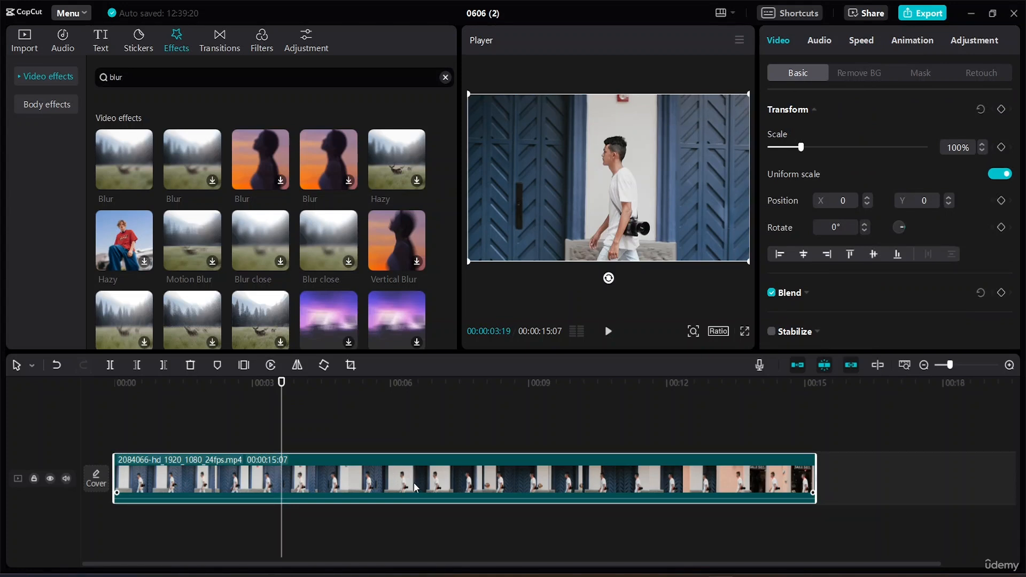
right_click(413, 482)
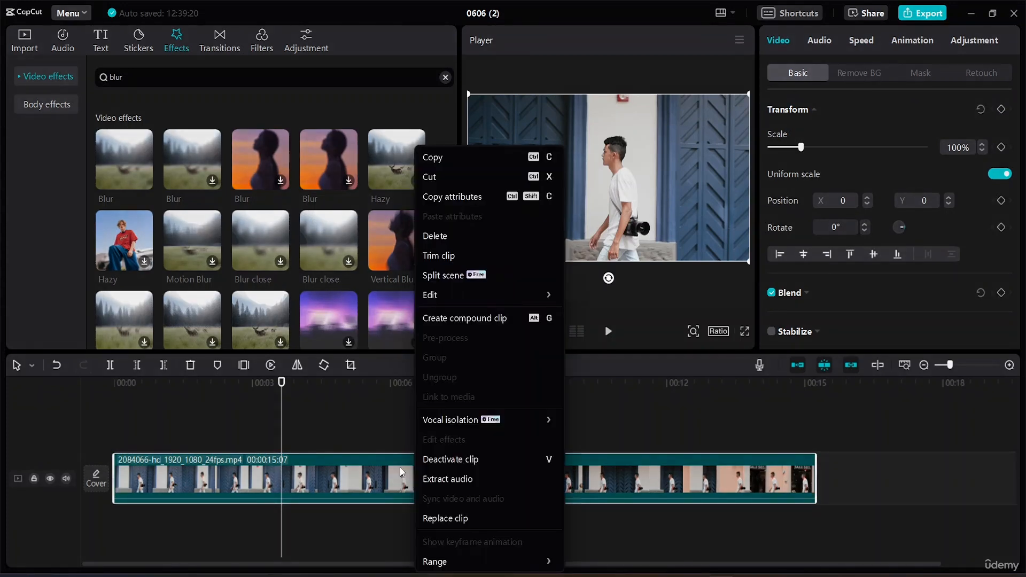
left_click(448, 158)
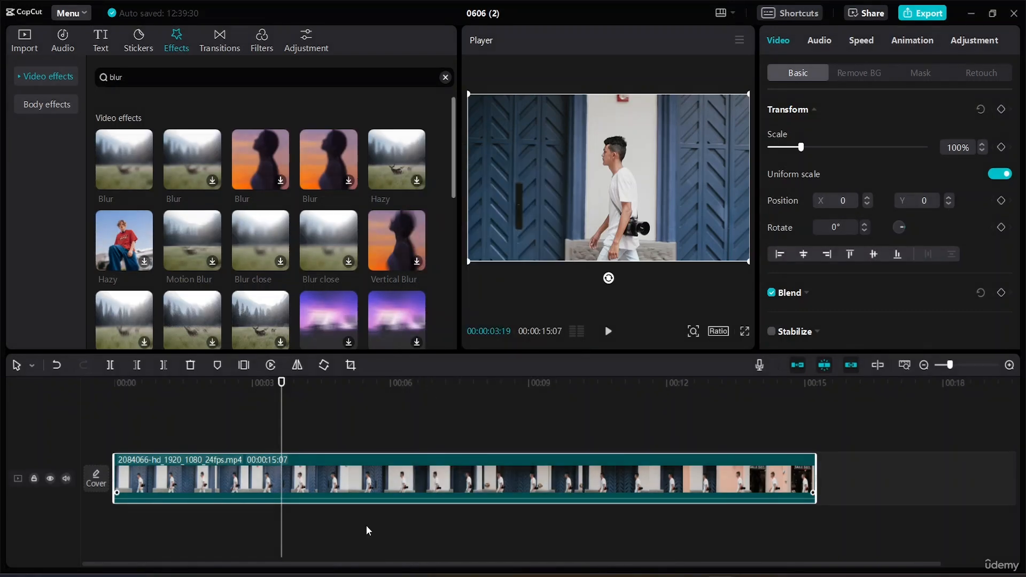
right_click(327, 405)
left_click(344, 416)
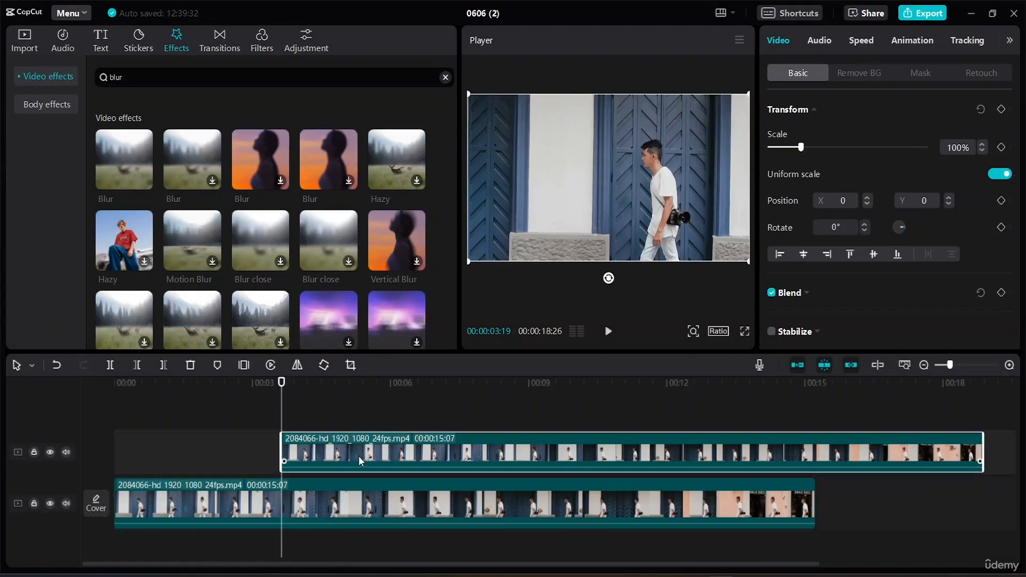
left_click_drag(358, 457, 195, 456)
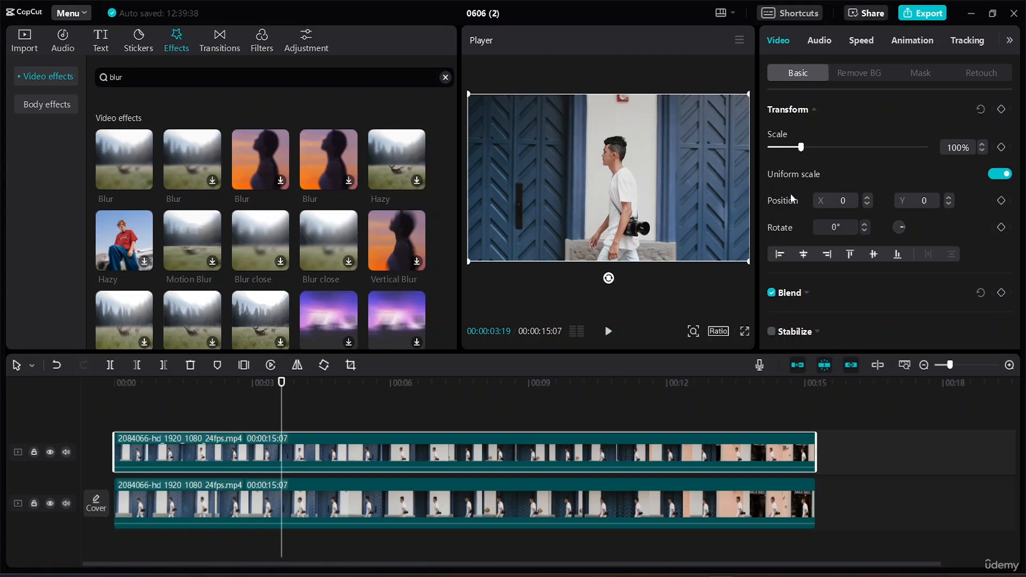
Step: Add a circle mask of about 254 × 256 at X 29, Y 163 over the man's head on the upper clip and apply Blur to it
left_click(928, 71)
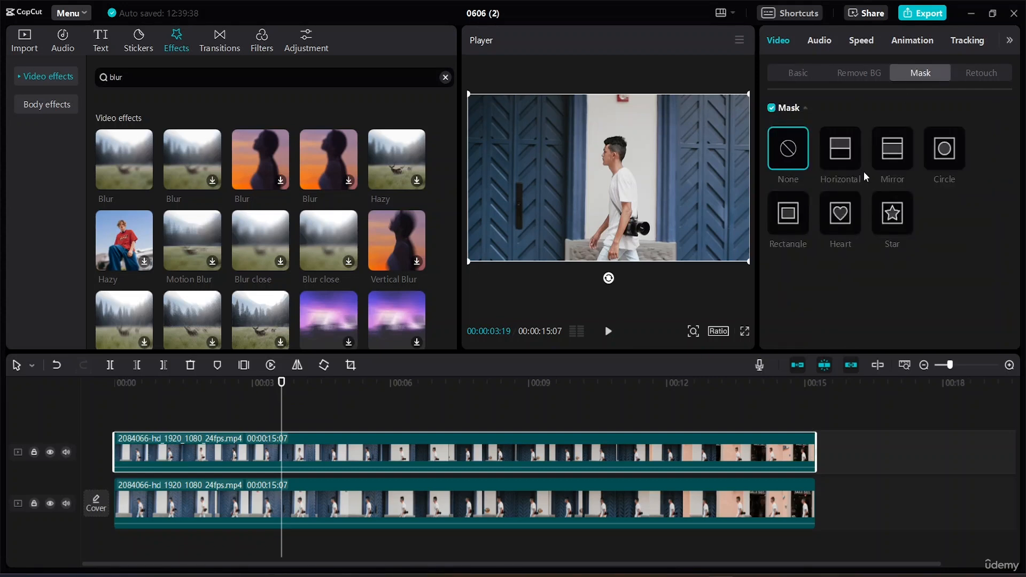
left_click(944, 153)
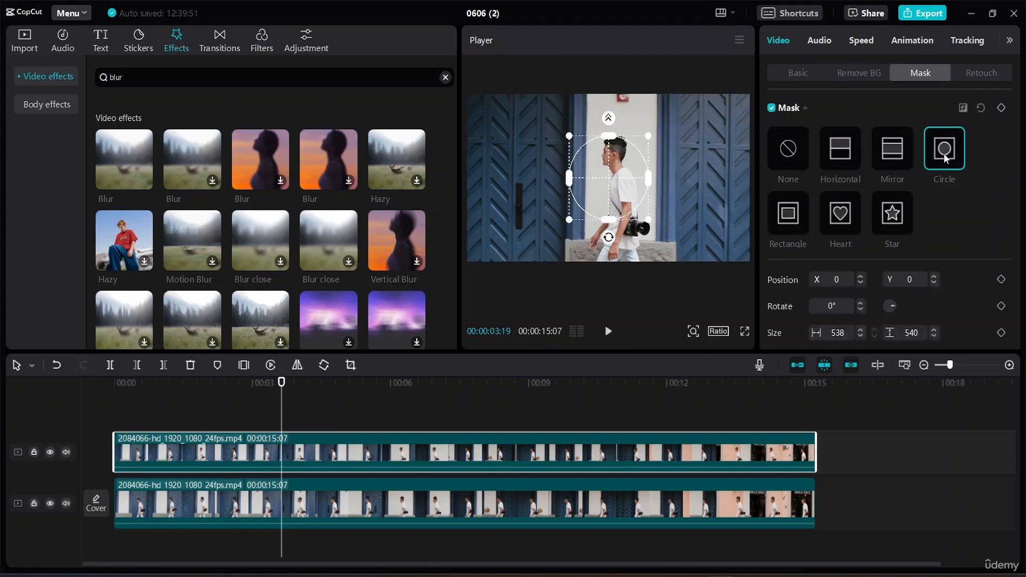
left_click_drag(613, 208, 607, 166)
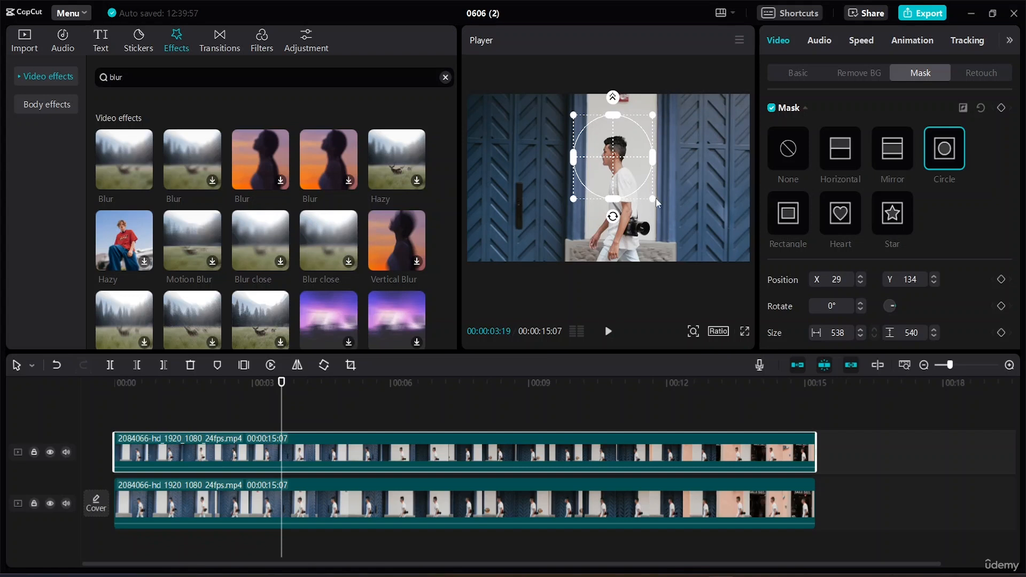
left_click_drag(653, 199, 615, 157)
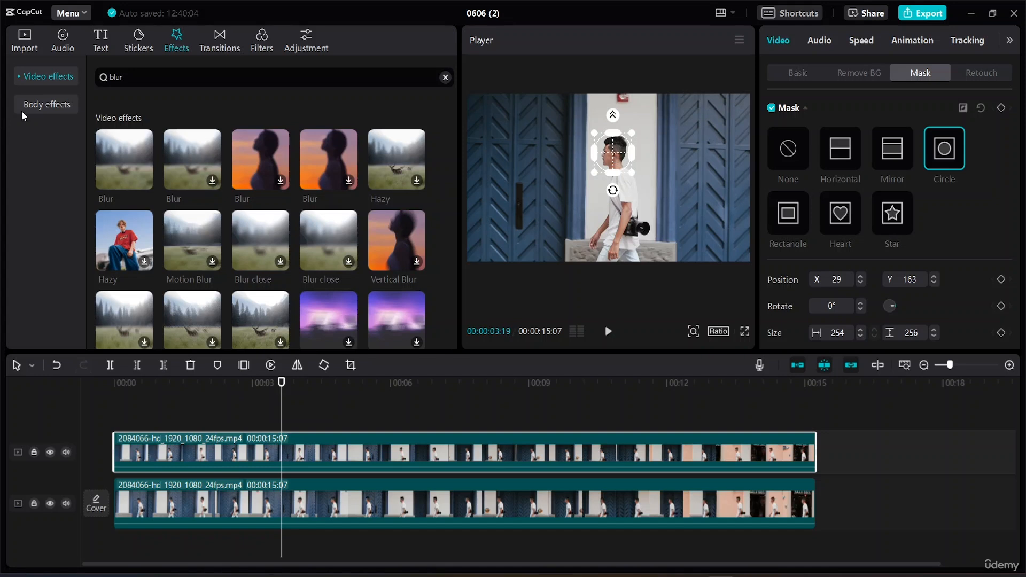
left_click_drag(142, 143, 201, 438)
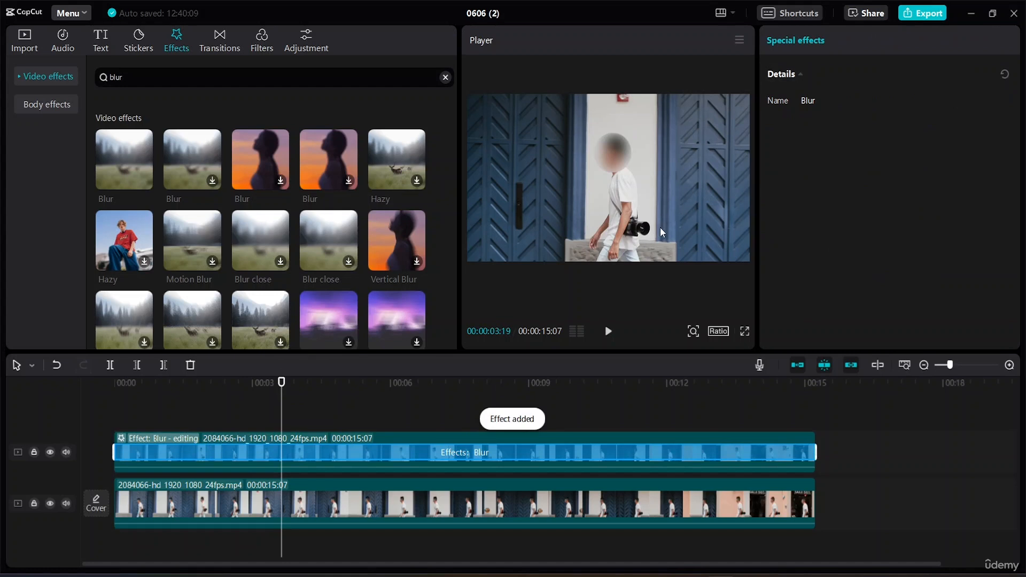
Step: At the video's start, fit the circle mask to the head at about 196 × 197, X 294, Y 141, and add a position keyframe
left_click_drag(282, 384, 56, 355)
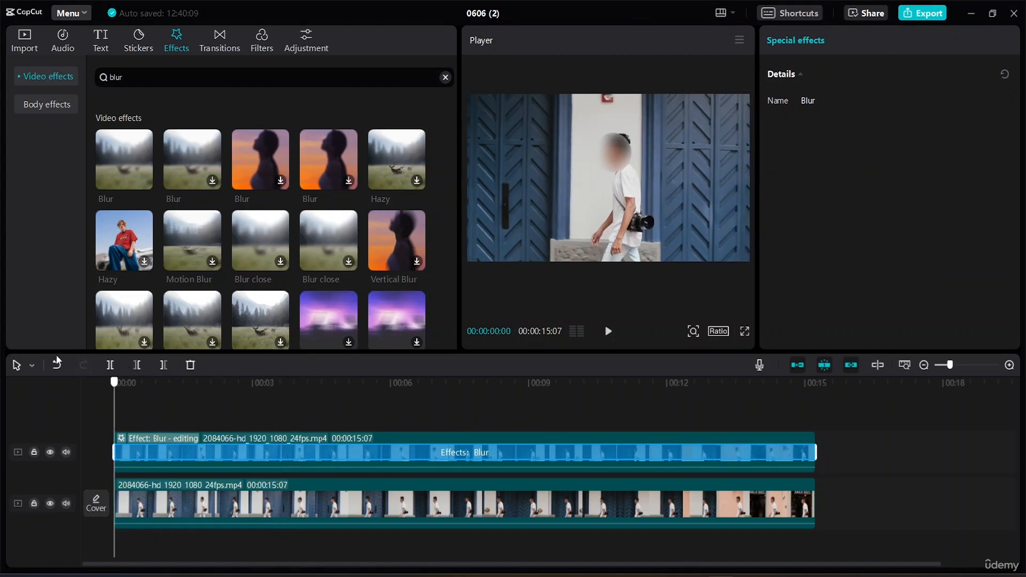
left_click(618, 157)
left_click_drag(617, 162, 652, 152)
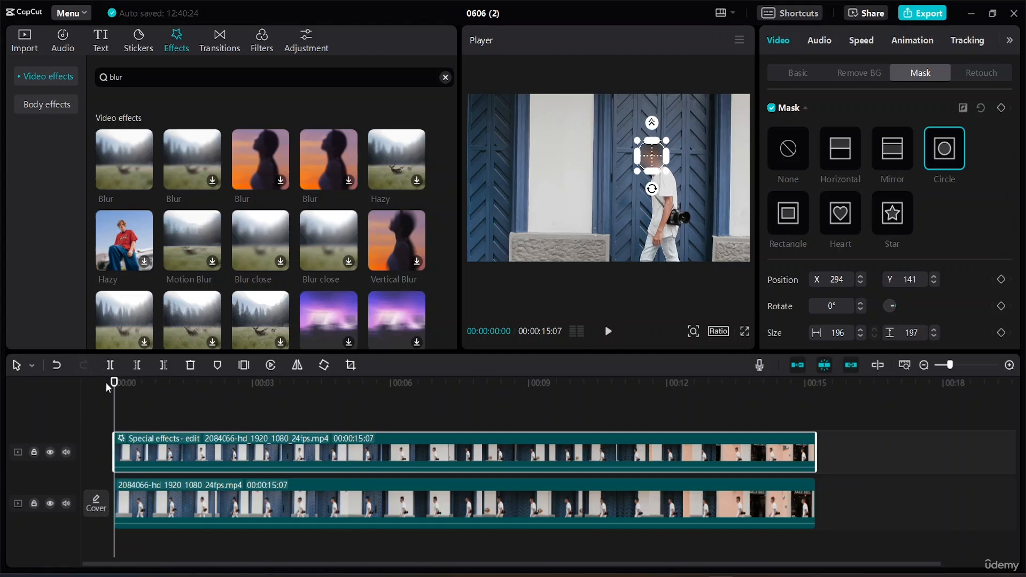
mouse_move(115, 384)
left_mouse_down()
mouse_move(167, 382)
mouse_move(114, 383)
left_mouse_up()
left_click(1002, 280)
Step: Keyframe the mask position over the man's head at 00:00:01:11 (X 152, Y 199) and 00:00:03:00 (X 40, Y 159)
left_click_drag(115, 384, 178, 382)
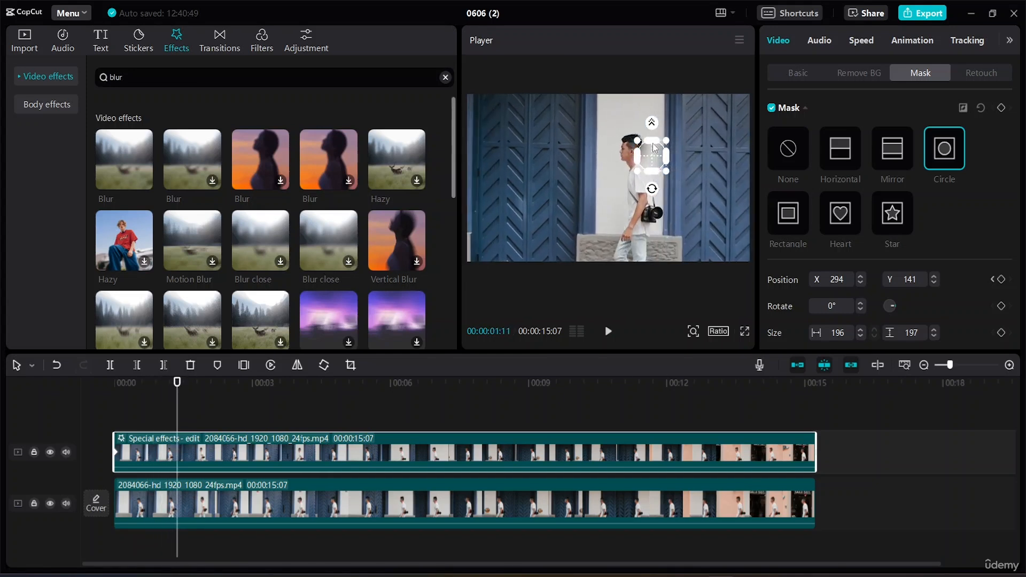
left_click_drag(655, 162, 632, 149)
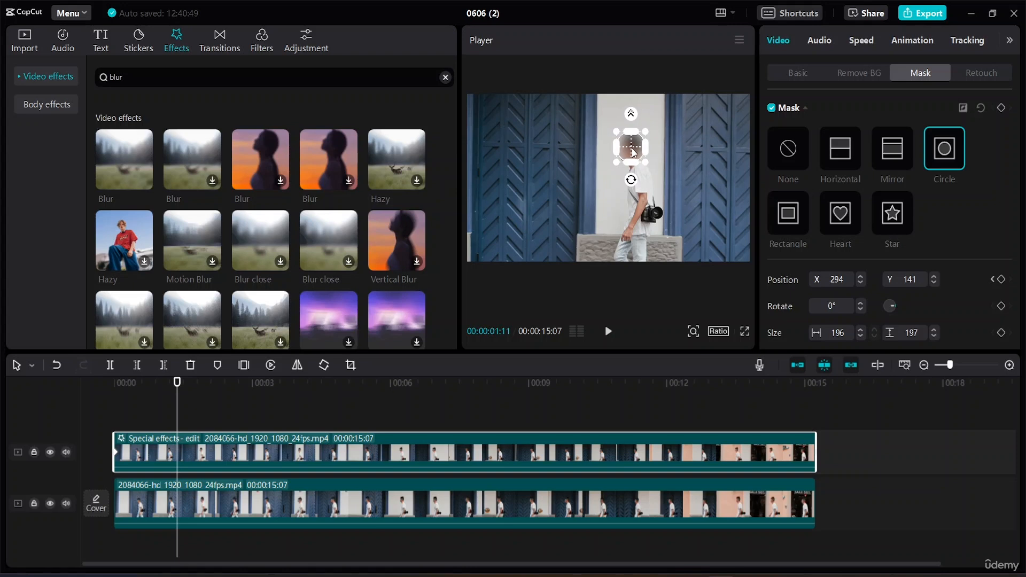
left_click(1002, 279)
left_click_drag(177, 383, 253, 394)
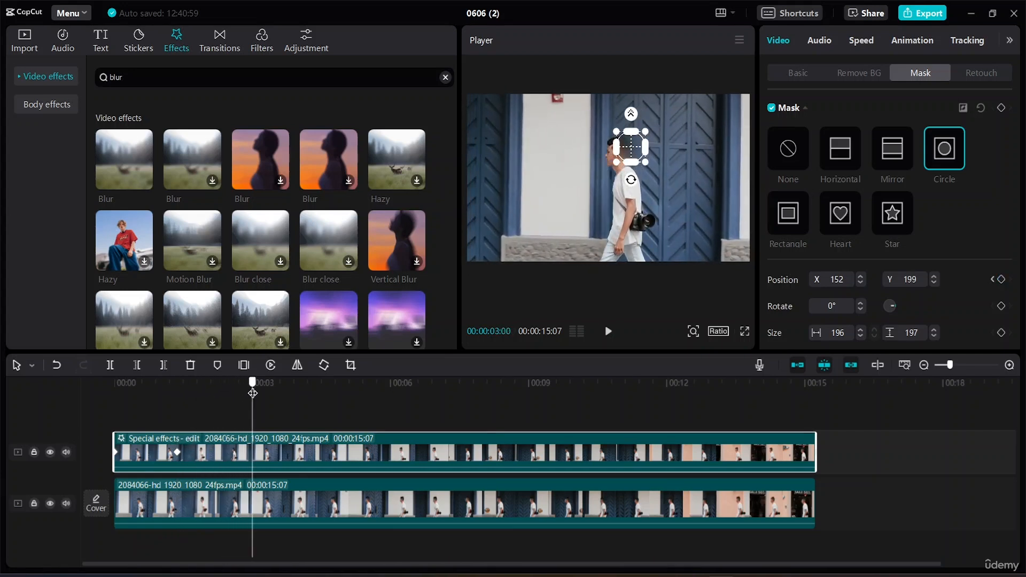
left_click_drag(629, 150, 613, 154)
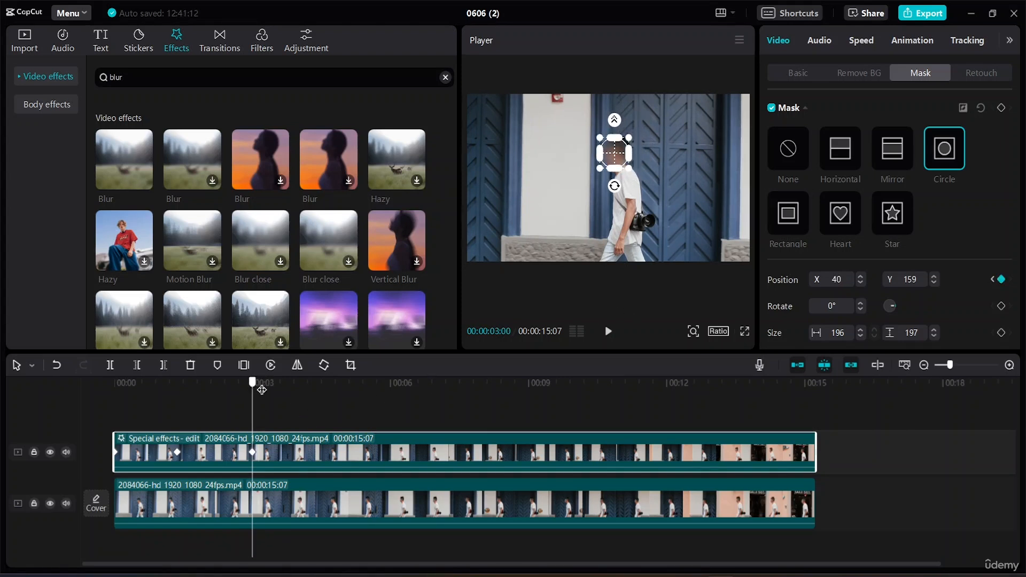
Step: Keyframe the mask position over the man's head at 00:00:05:21 (X 113, Y 159) and 00:00:08:03 (X 0, Y 163)
left_click_drag(253, 385, 378, 405)
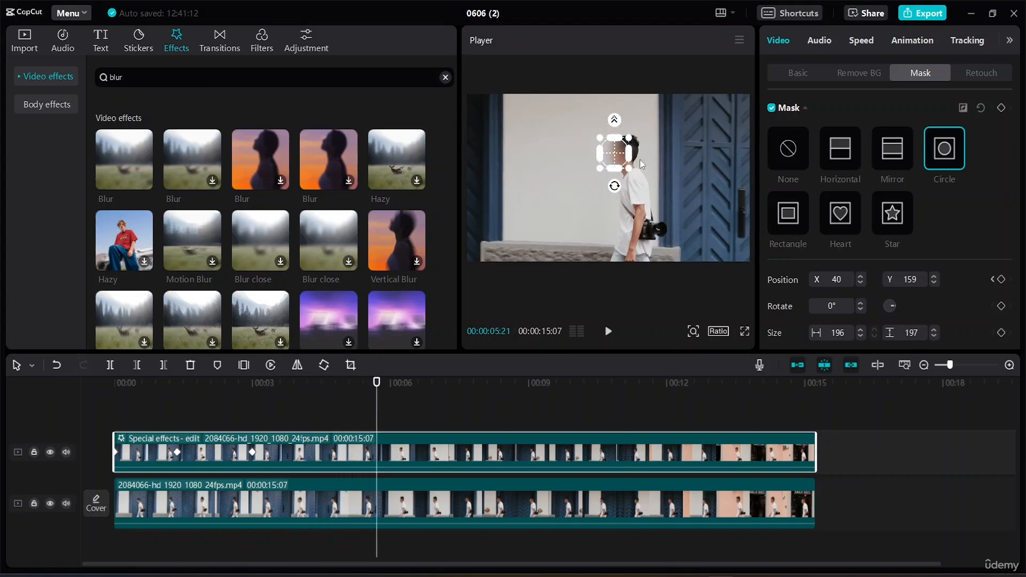
left_click_drag(610, 162, 621, 159)
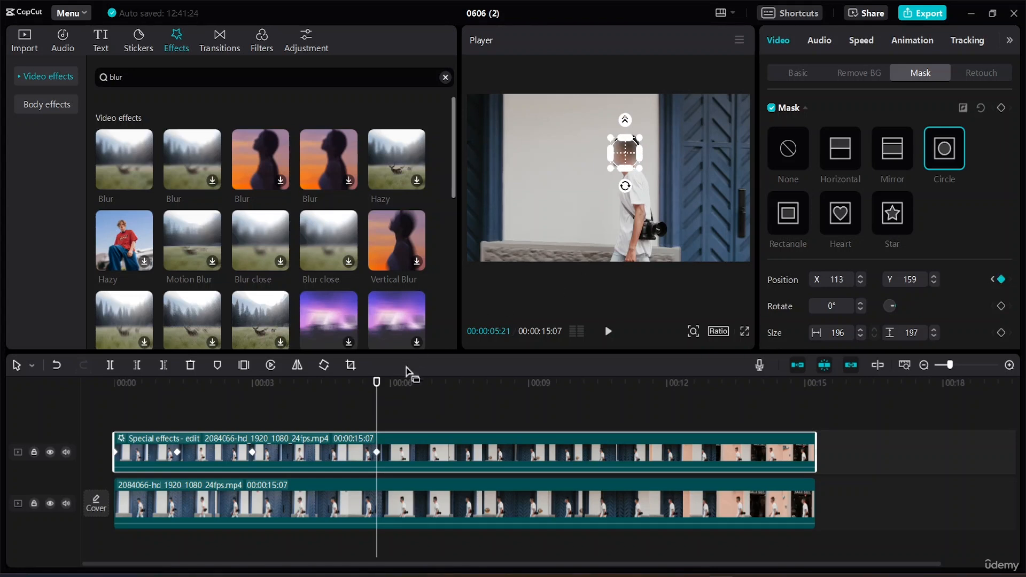
left_click_drag(377, 383, 487, 384)
left_click_drag(628, 156, 611, 155)
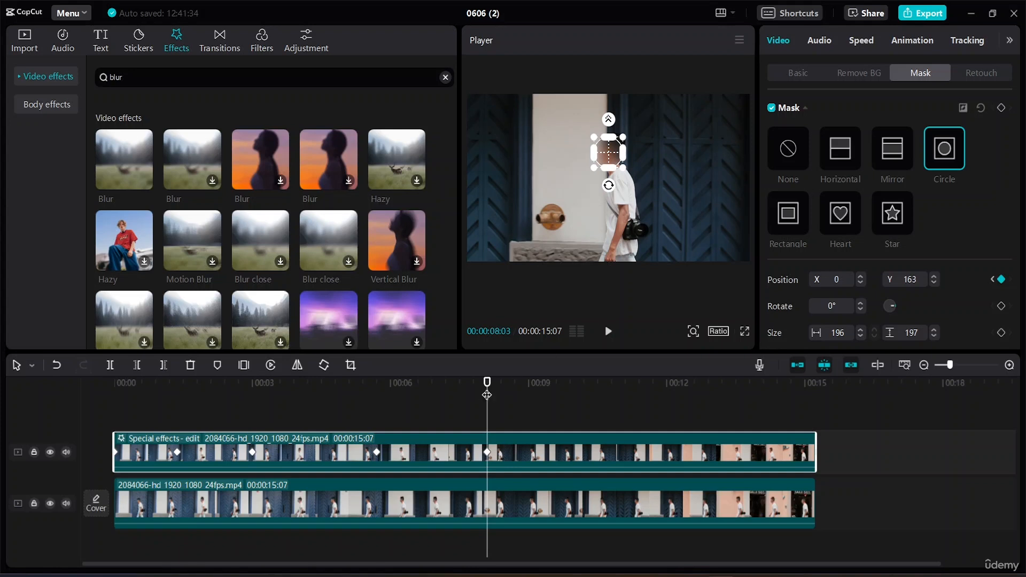
Step: Keyframe the mask position over the man's head at 00:00:09:26 (X 91, Y 170) and 00:00:11:03 (X 145, Y 174)
left_click_drag(489, 390, 569, 395)
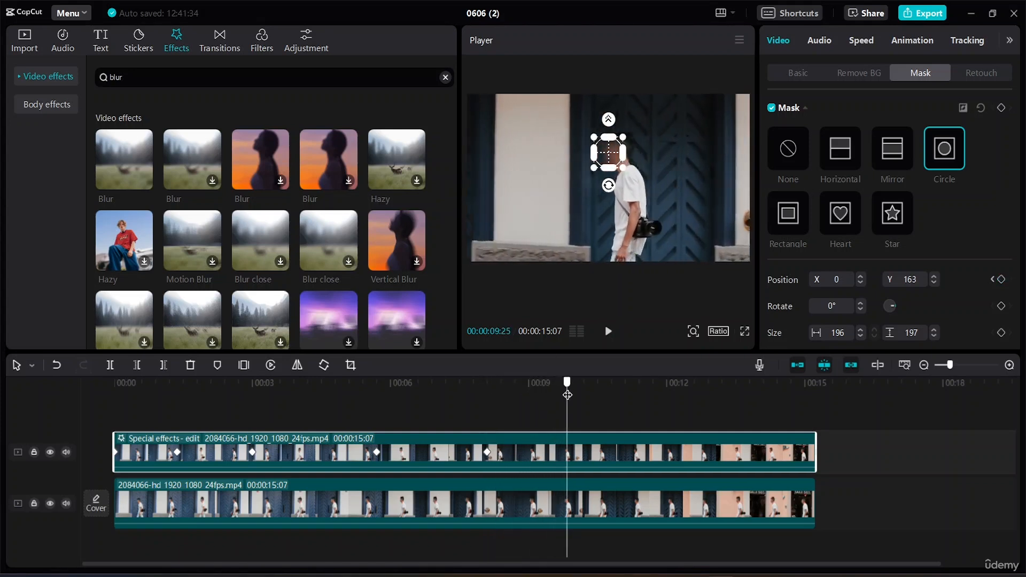
left_click_drag(608, 157, 621, 156)
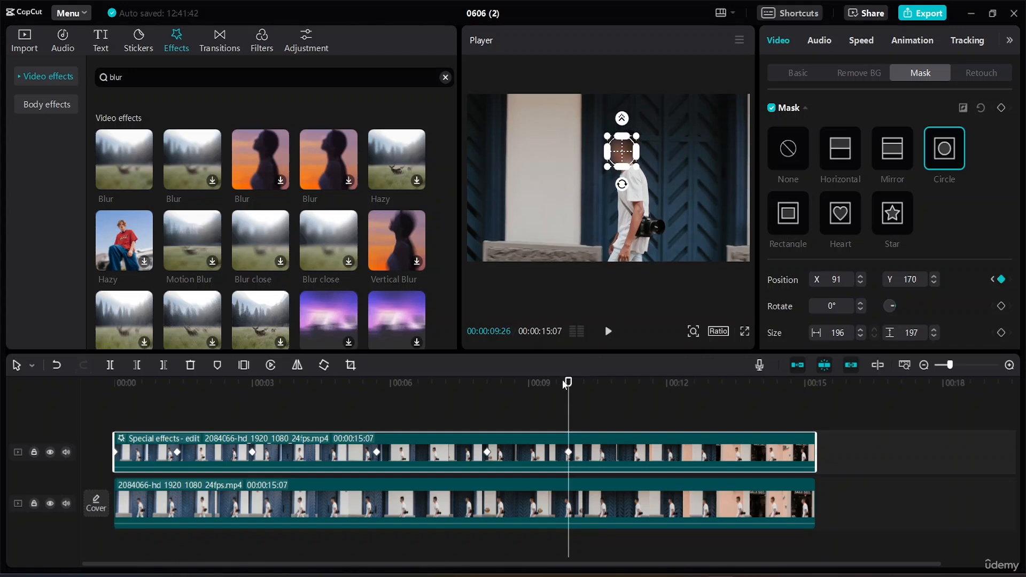
left_click_drag(570, 384, 625, 391)
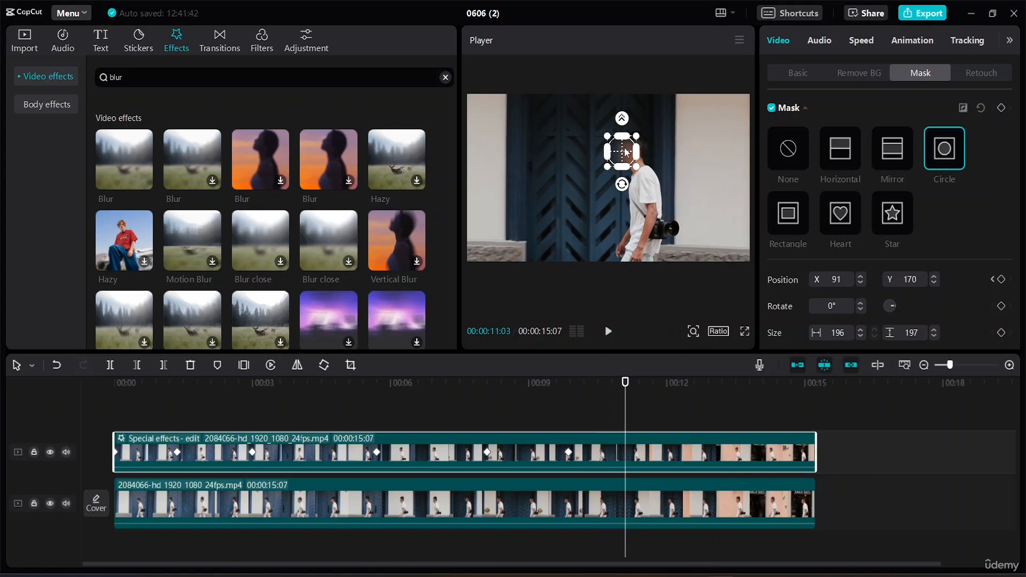
left_click_drag(626, 152, 634, 152)
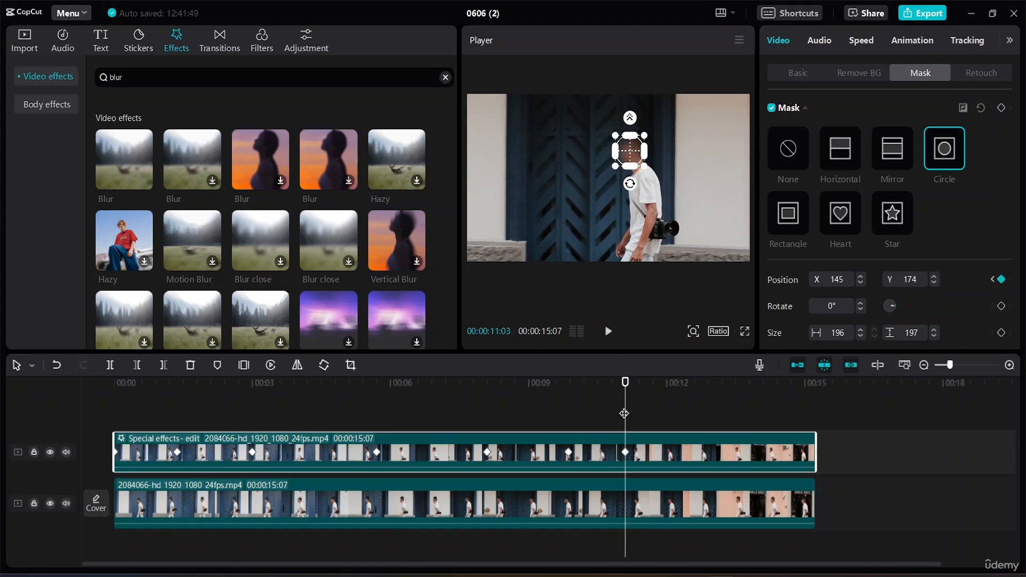
Step: Keyframe the mask position over the man's head at 00:00:12:25 (X 225, Y 163) and 00:00:14:10 (X 185, Y 141)
left_click_drag(625, 384, 675, 385)
left_click(705, 402)
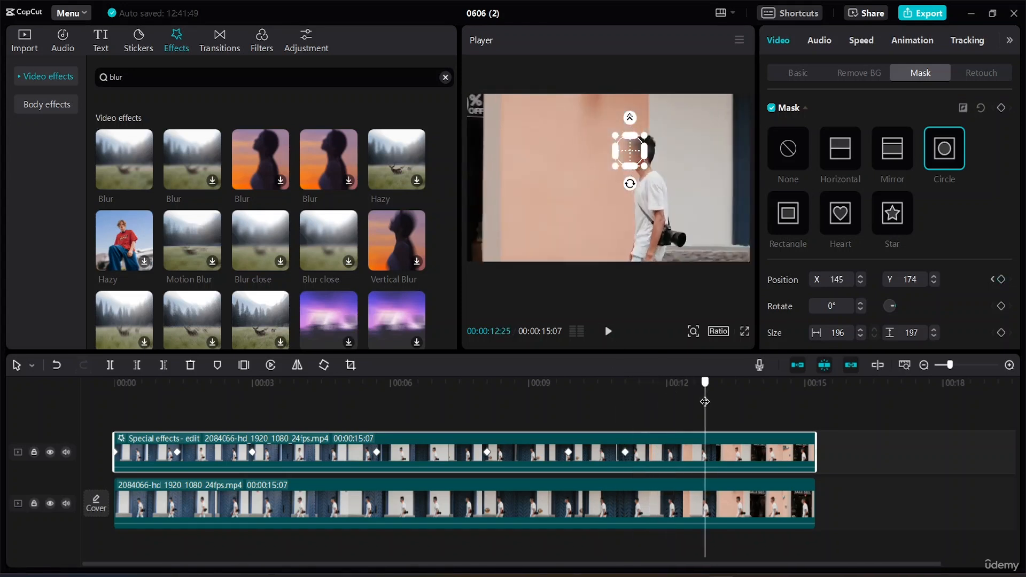
left_click_drag(620, 148, 632, 149)
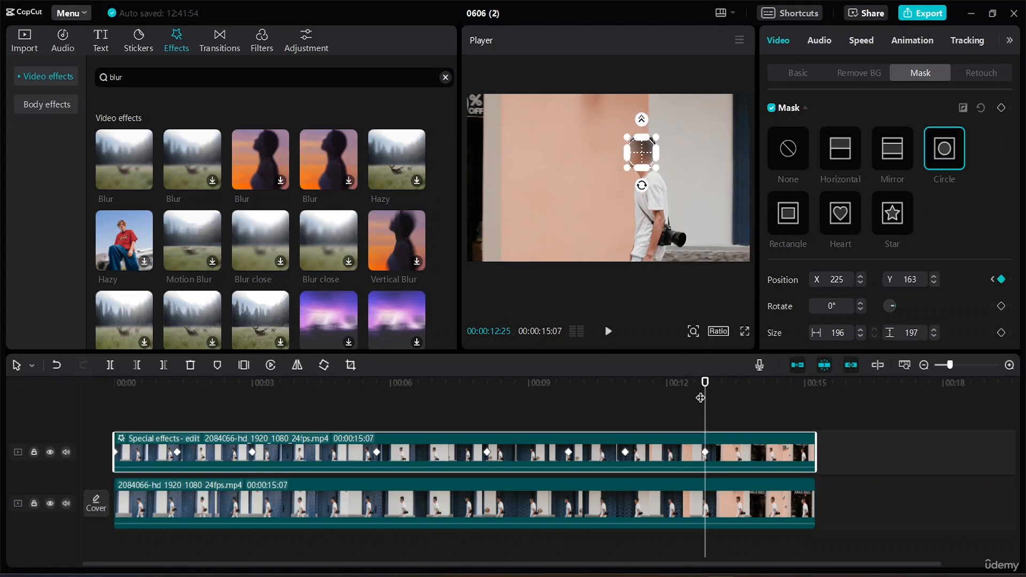
left_click_drag(706, 381, 774, 394)
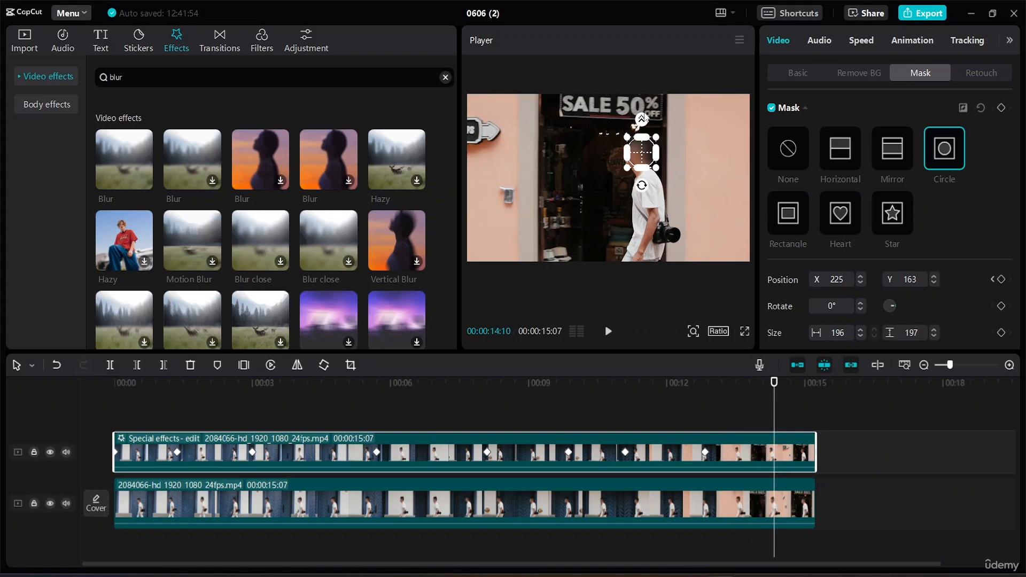
left_click_drag(639, 157, 633, 161)
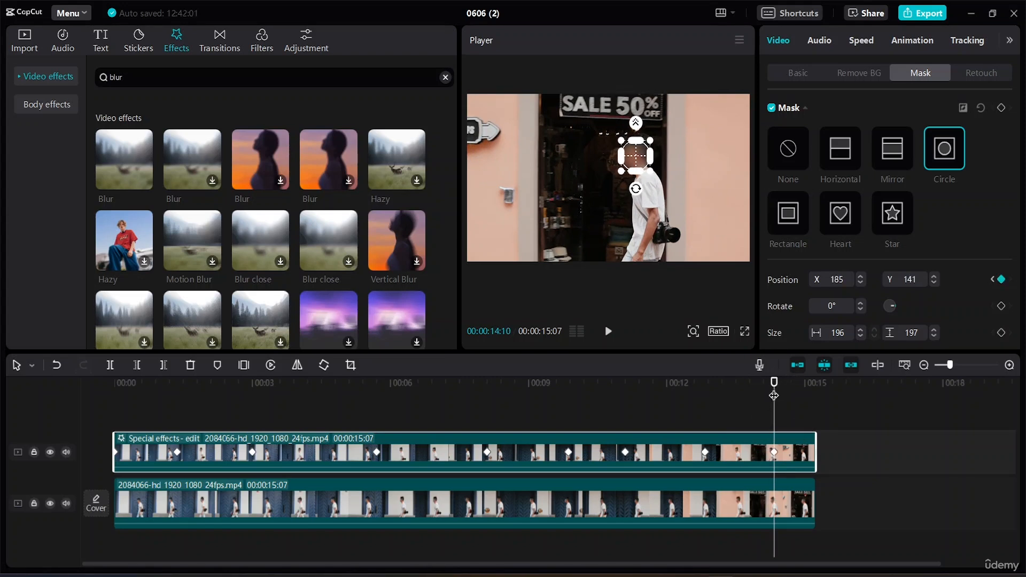
Step: Keyframe the mask position over the man's head at 00:00:14:20 (X 102, Y 116) and 00:00:15:07 (X 29, Y 120)
mouse_move(774, 395)
left_mouse_down()
mouse_move(814, 388)
mouse_move(790, 389)
left_mouse_up()
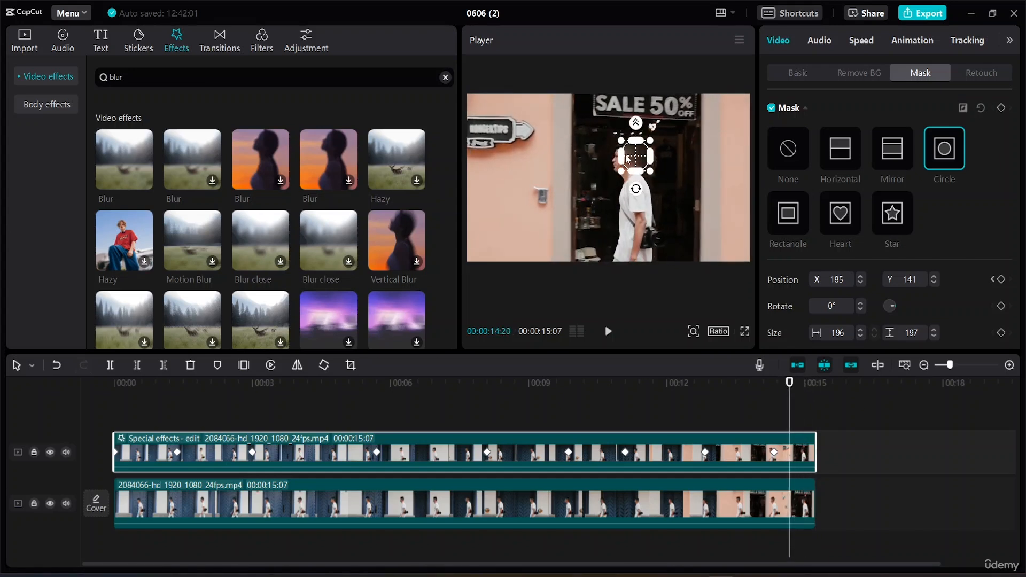
left_click_drag(627, 159, 615, 162)
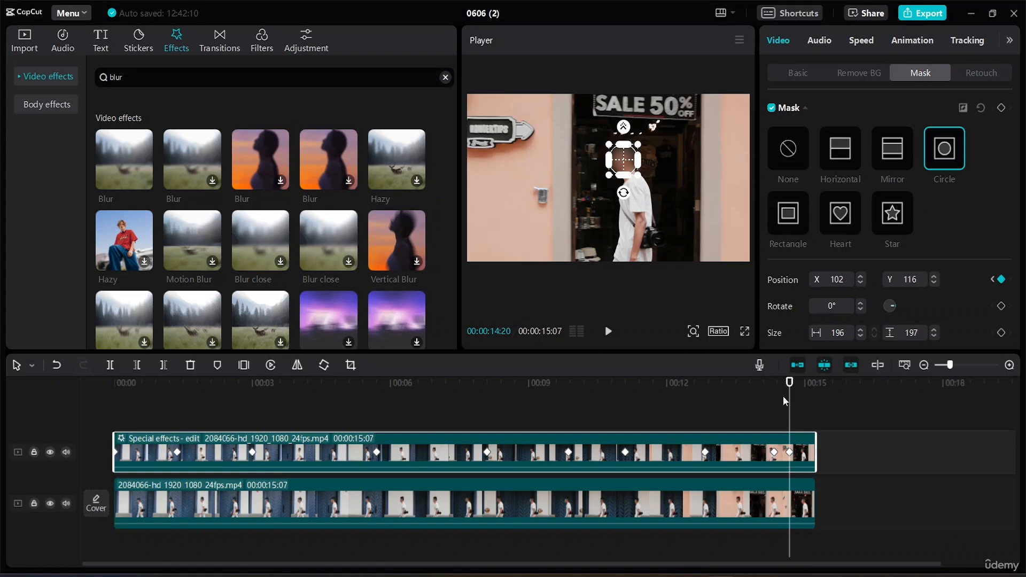
left_click_drag(790, 383, 815, 382)
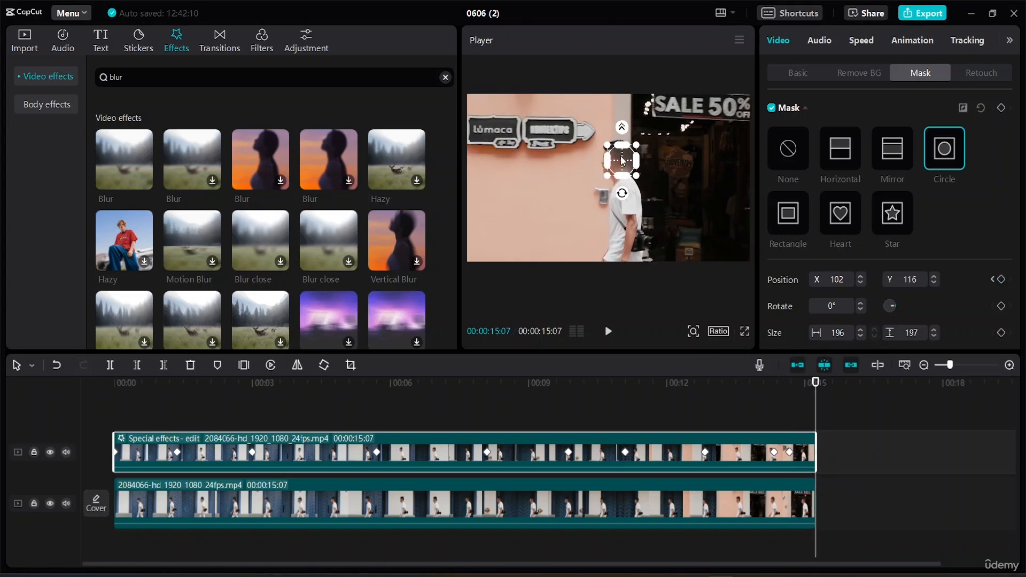
left_click_drag(624, 161, 615, 161)
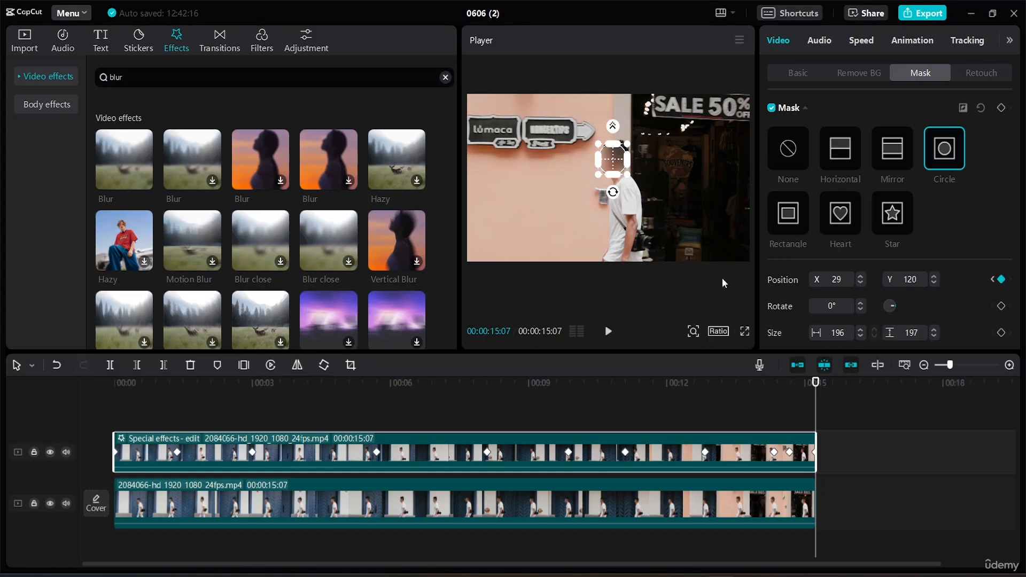
Step: Play the video from the start to check how the blur follows the man's face
left_click_drag(816, 382, 2, 240)
left_click(921, 432)
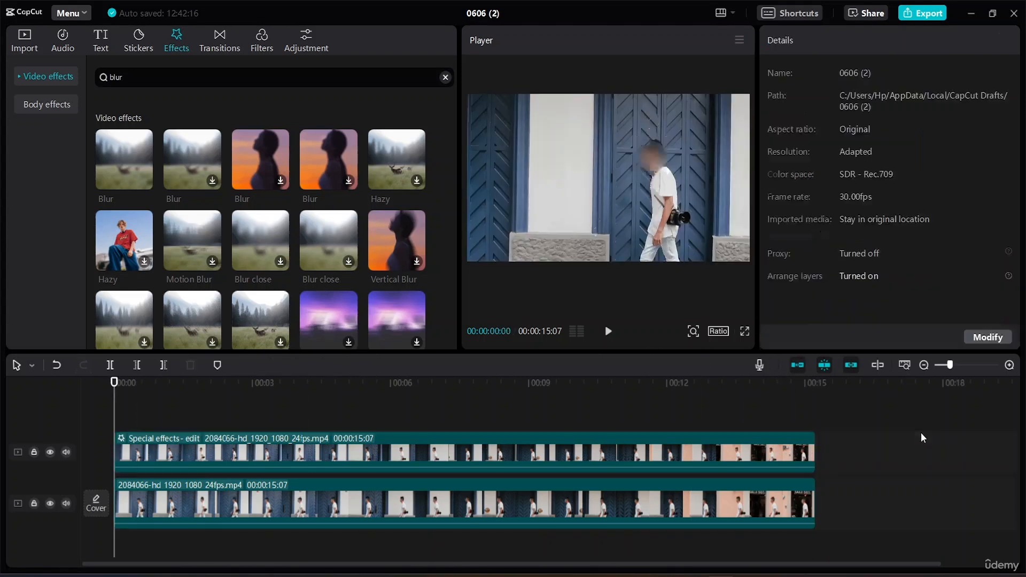
key("space")
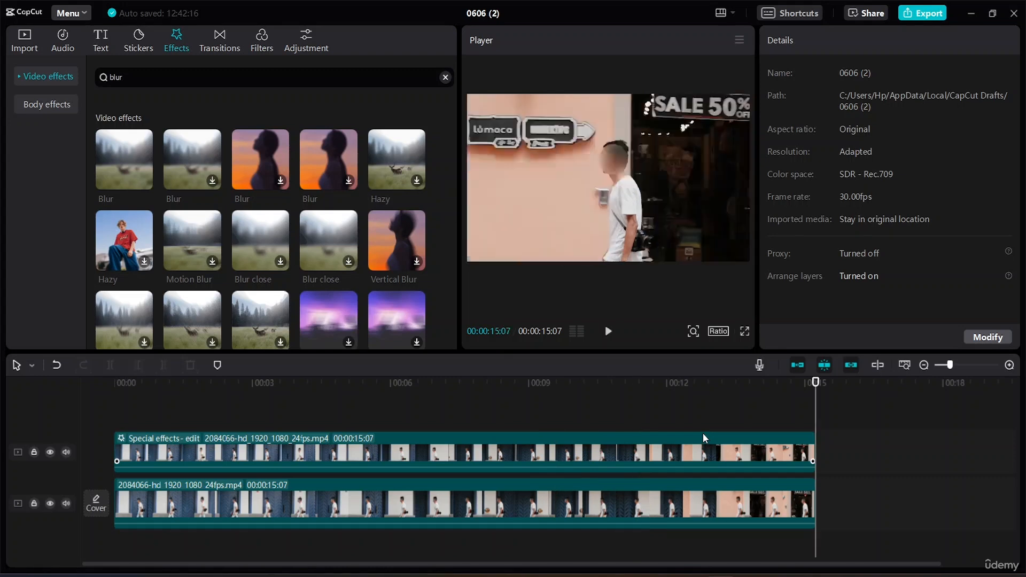
Step: Enlarge the circle mask to about 269 × 270 and play the video to check the head's coverage
left_click(582, 187)
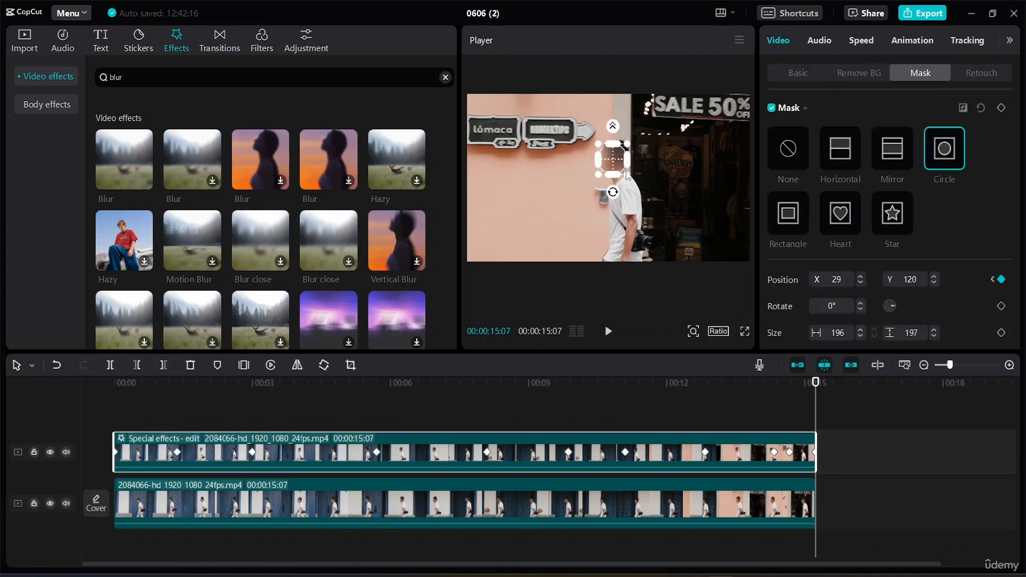
mouse_move(627, 173)
left_mouse_down()
mouse_move(632, 179)
mouse_move(615, 167)
left_mouse_up()
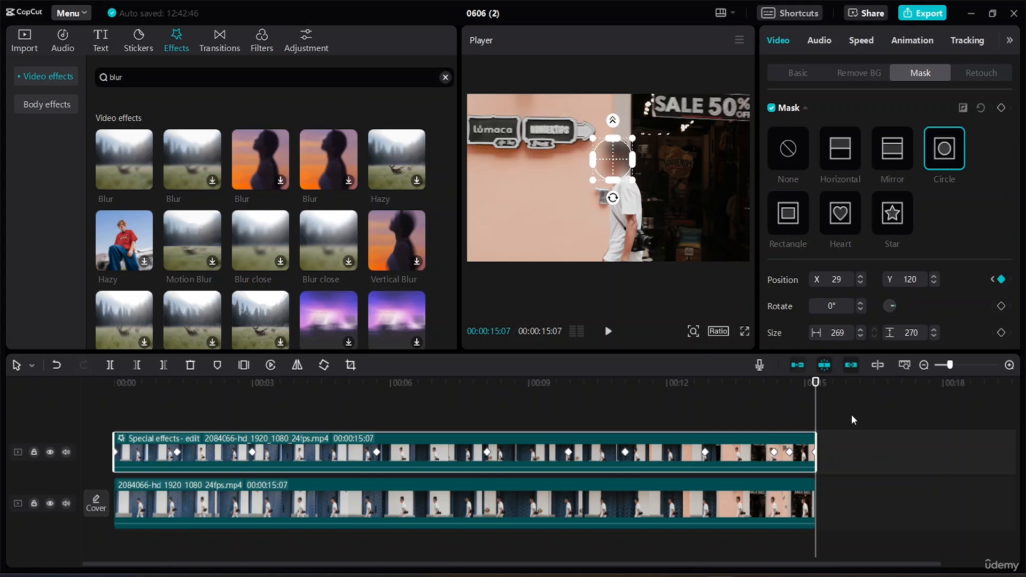
left_click_drag(815, 380, 115, 381)
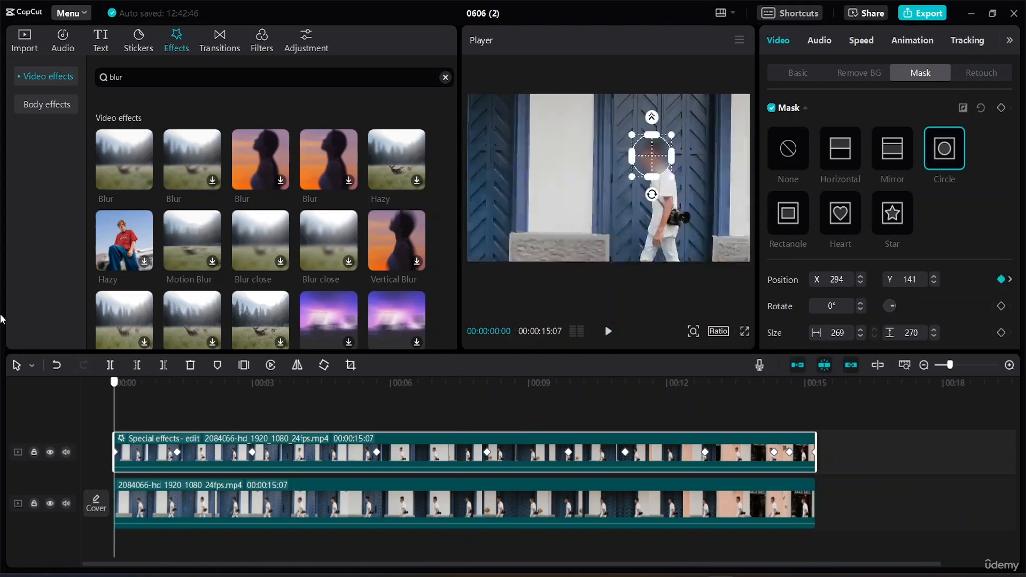
key("space")
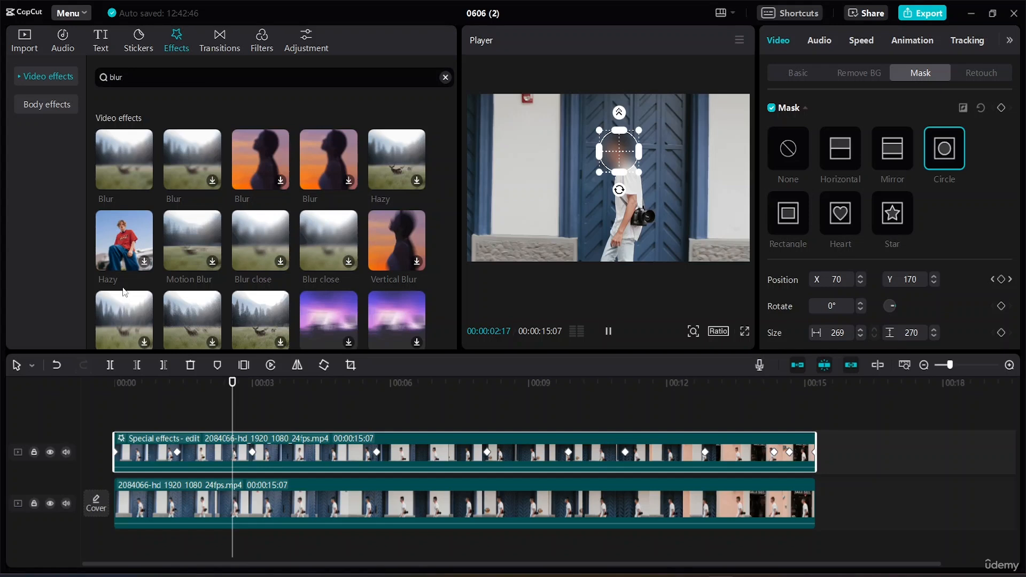
key("space")
left_click(899, 451)
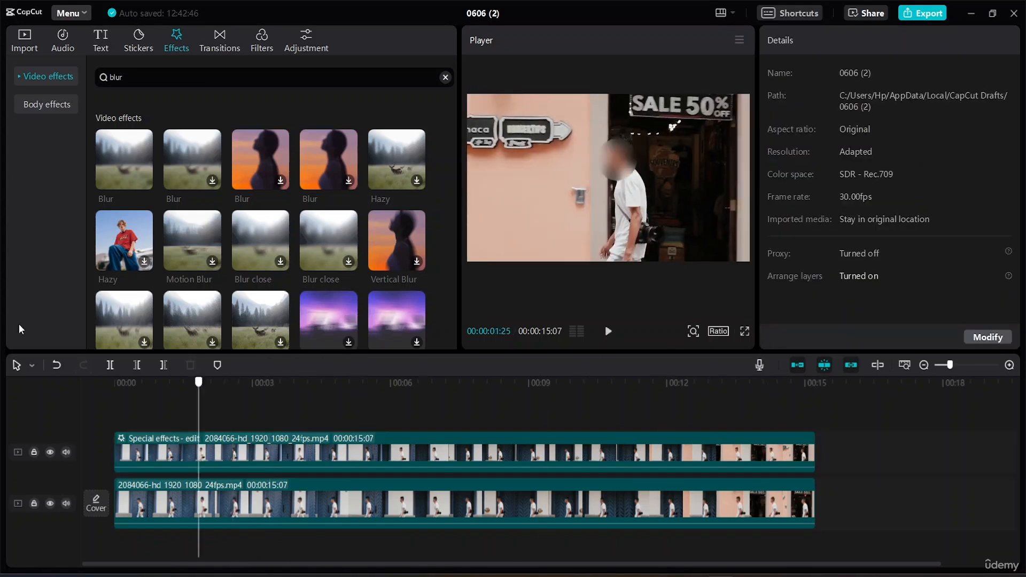
key("space")
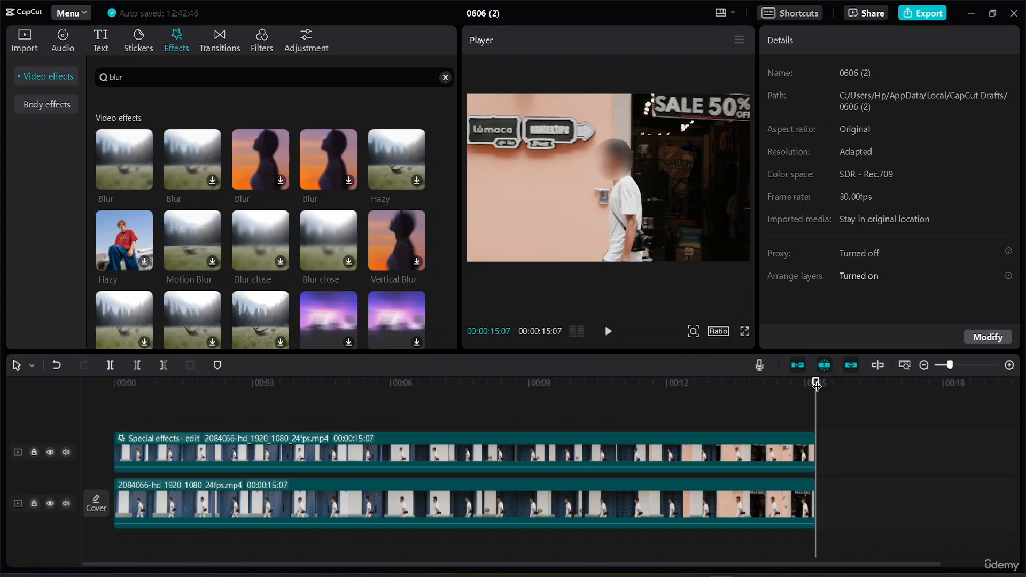
Step: At the video's start, try reversing the circle mask and add a keyframe for all mask properties
left_click_drag(816, 383, 4, 358)
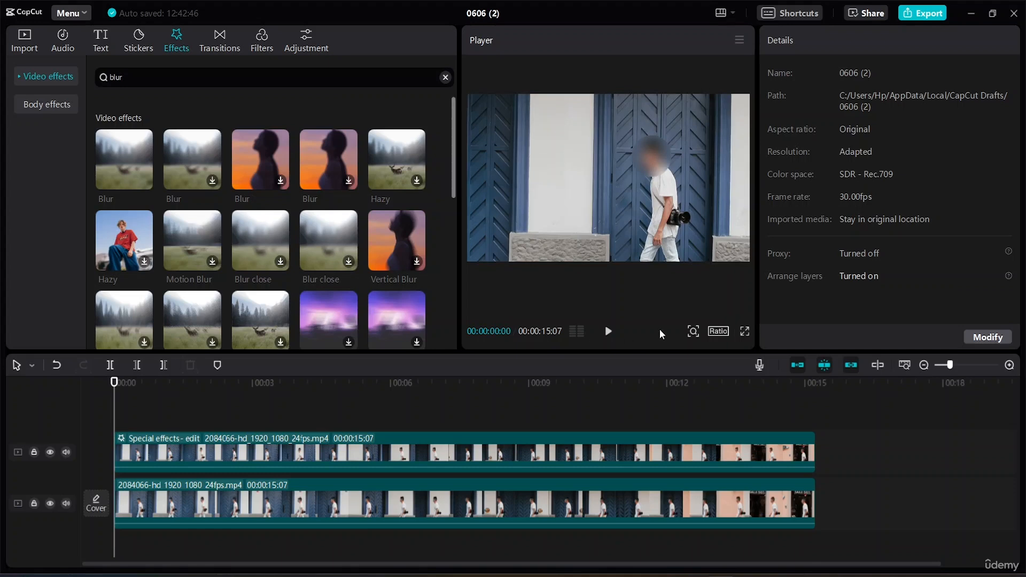
left_click(646, 165)
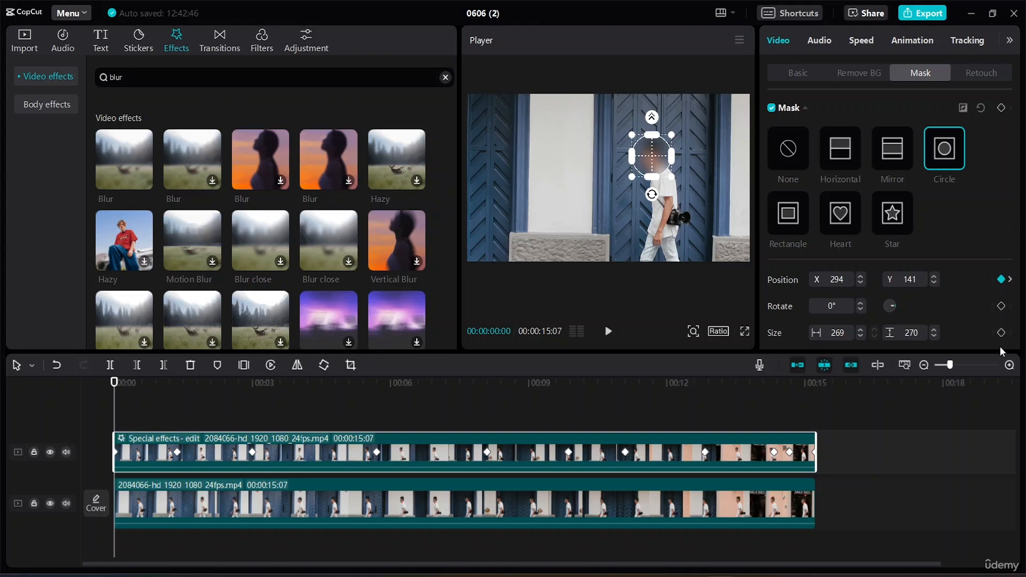
left_click(963, 109)
left_click_drag(116, 381, 2, 366)
left_click(1001, 108)
Step: Try a star mask of about 291 × 278 over the head at 00:00:08:03 (X 0, Y 199), keyframing all its properties
left_click_drag(119, 382, 490, 373)
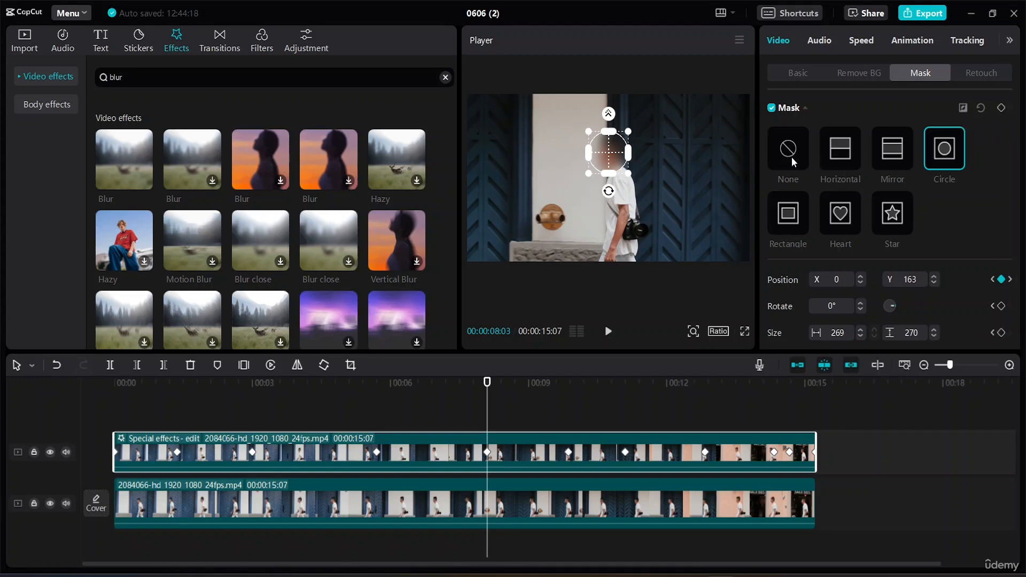
left_click(895, 219)
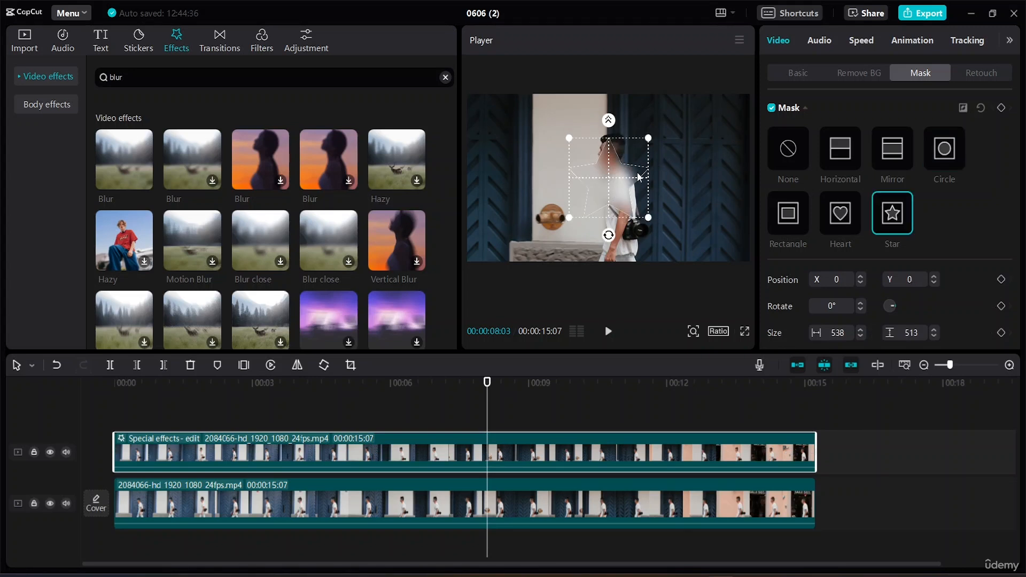
left_click_drag(615, 189, 631, 167)
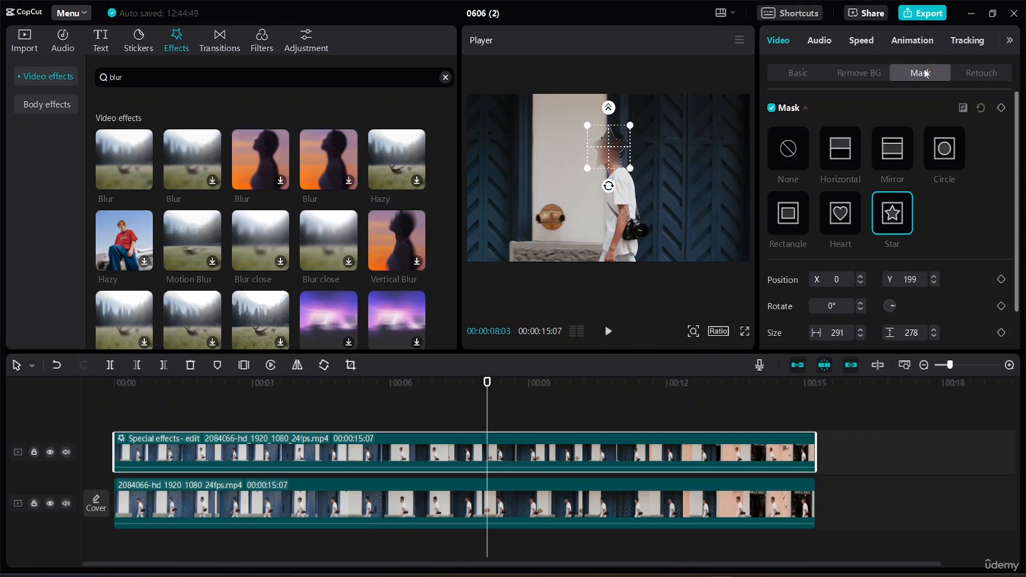
left_click(1000, 110)
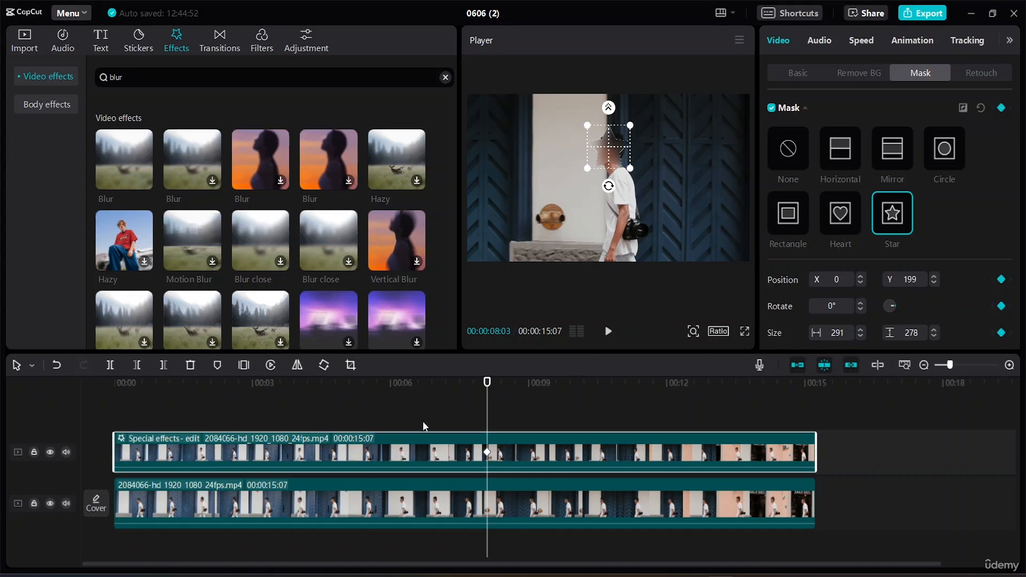
left_click_drag(486, 384, 2, 376)
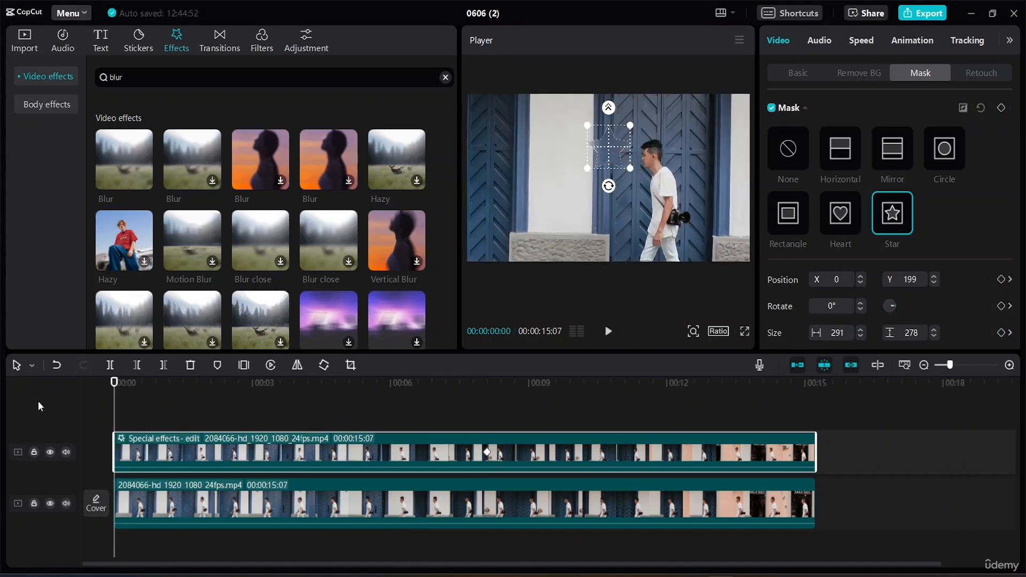
Step: Undo the star mask changes back to the keyframed circle mask
key("ctrl+z")
key("ctrl+z")
key("ctrl+z")
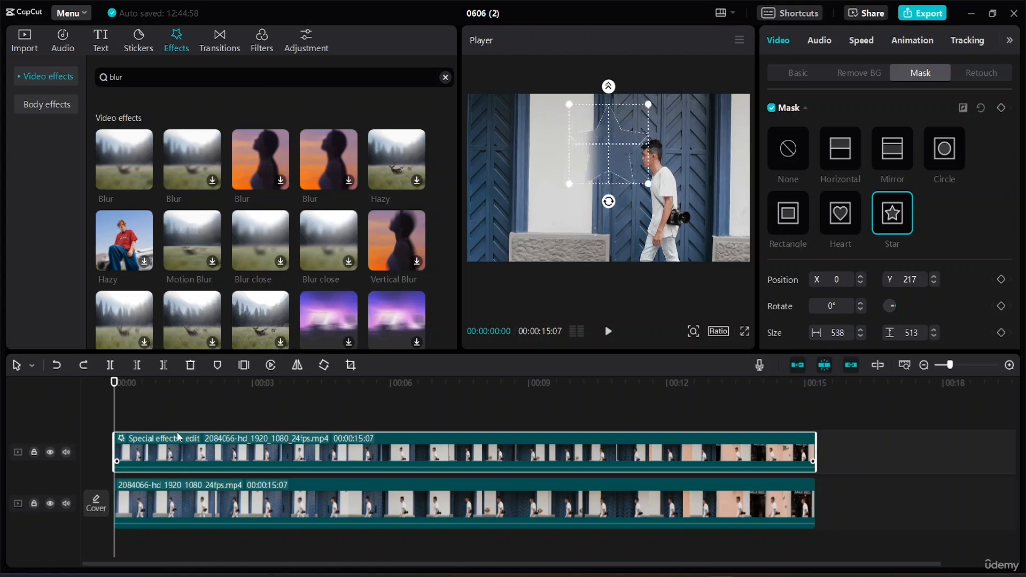
key("ctrl+shift+z")
key("ctrl+shift+z")
key("ctrl+shift+z")
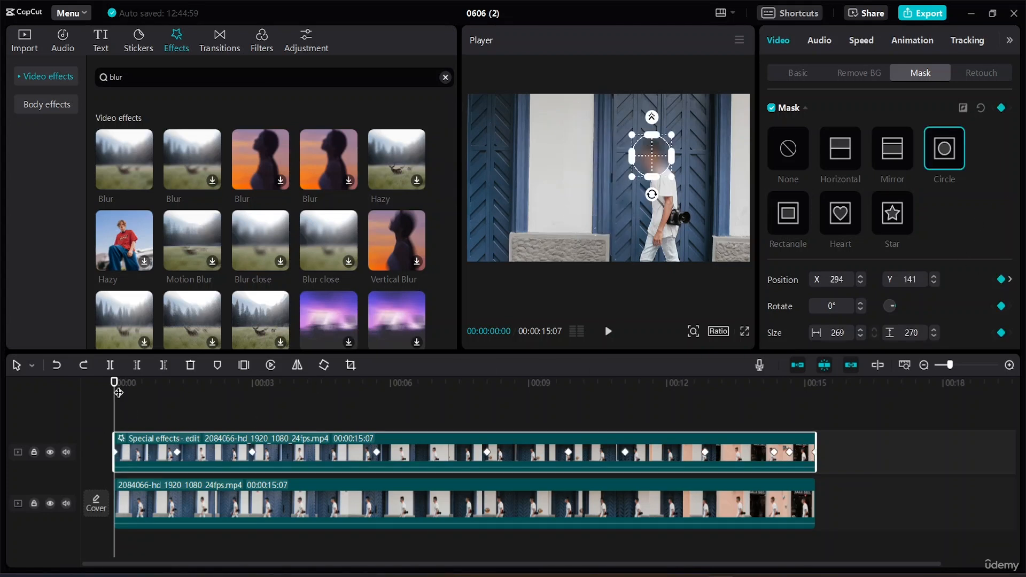
Step: Play the video to its end and inspect the blurred head with and without the mask outline
key("space")
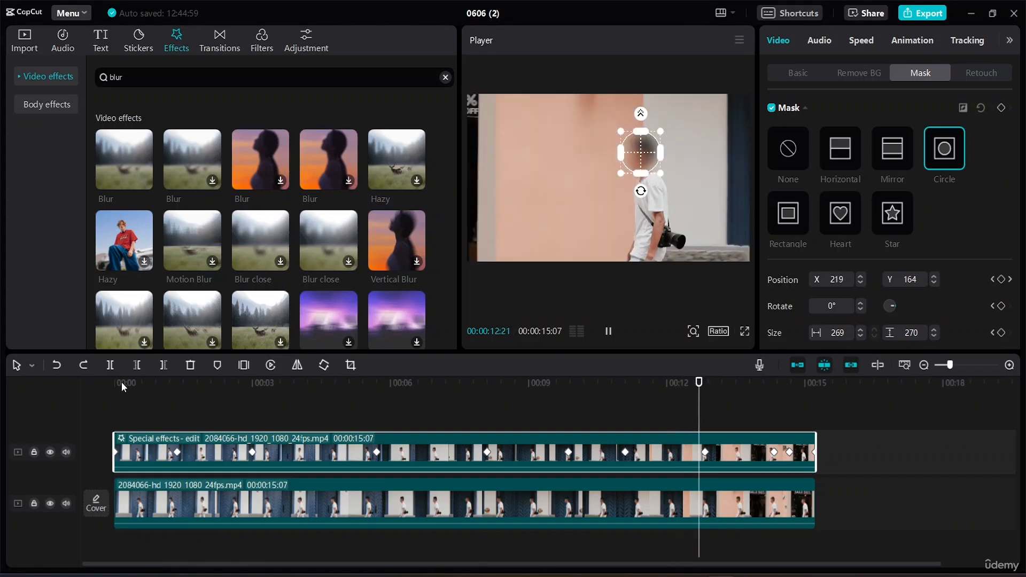
left_click(916, 441)
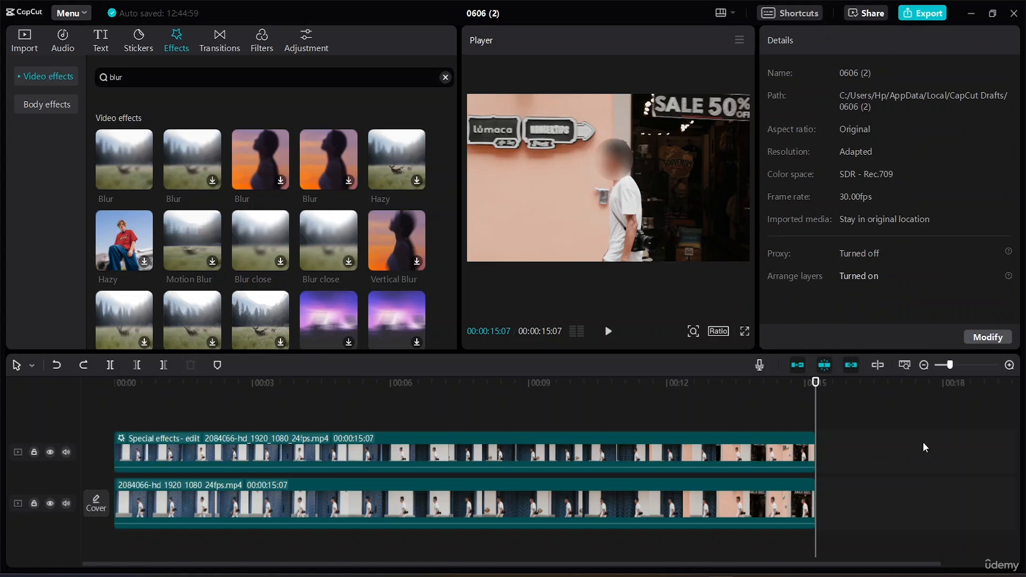
left_click(615, 168)
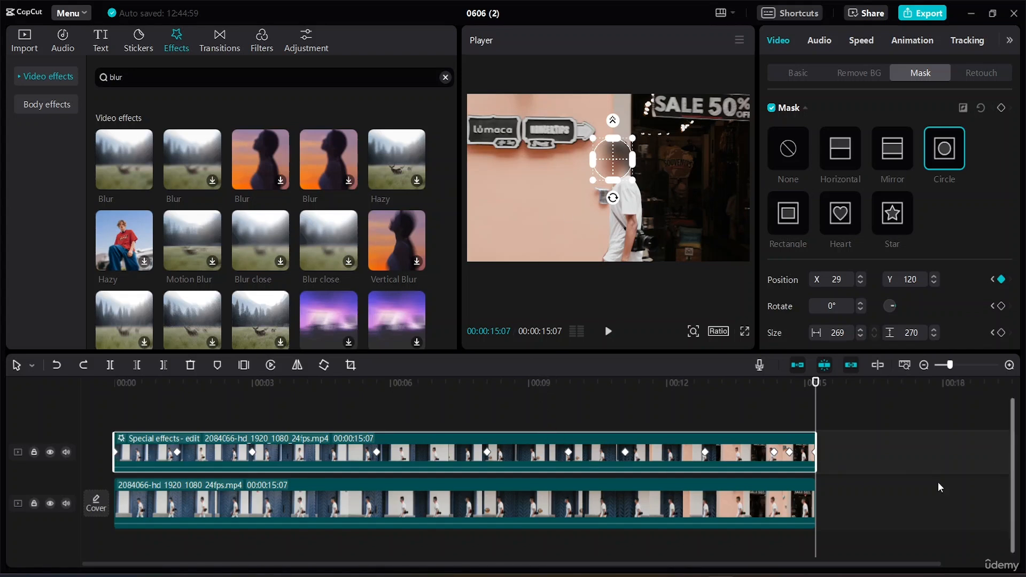
left_click(900, 472)
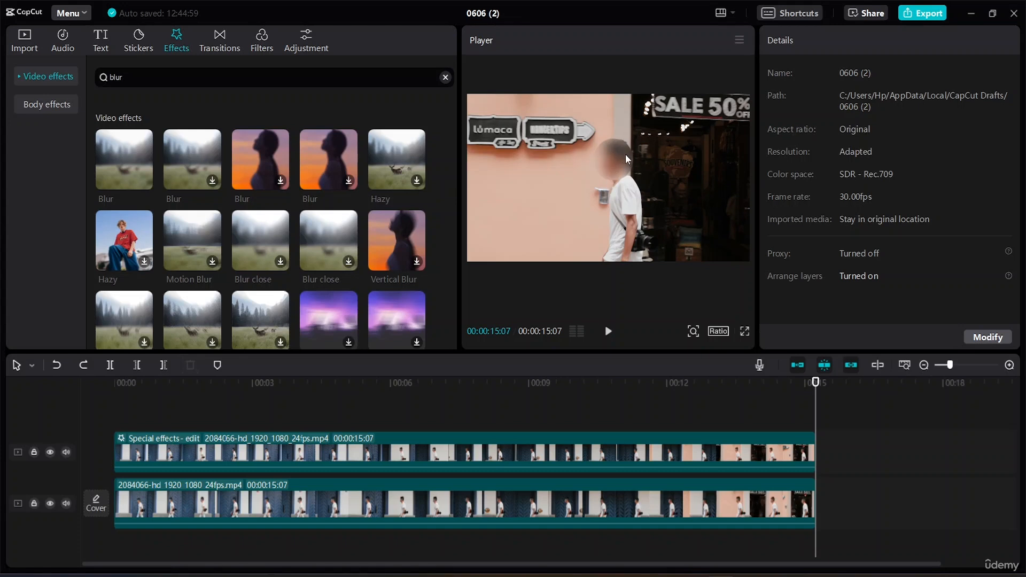
Step: Add a slight feather to the circle mask on the blurred upper clip to soften its edge
left_click(672, 448)
scroll(920, 283, "down", 1)
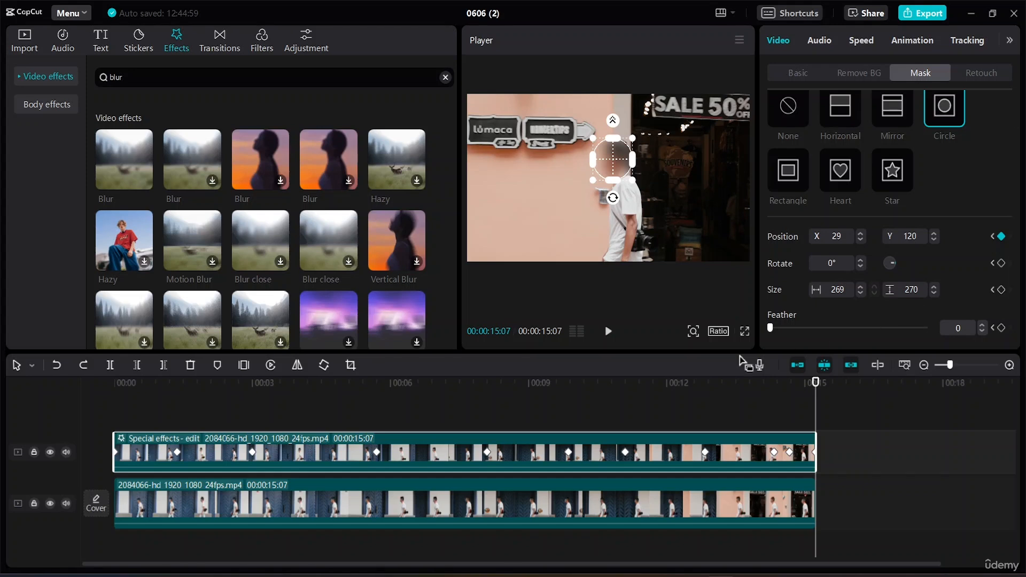
left_click_drag(772, 331, 776, 330)
left_click(981, 324)
left_click(982, 325)
left_click(982, 324)
left_click(899, 472)
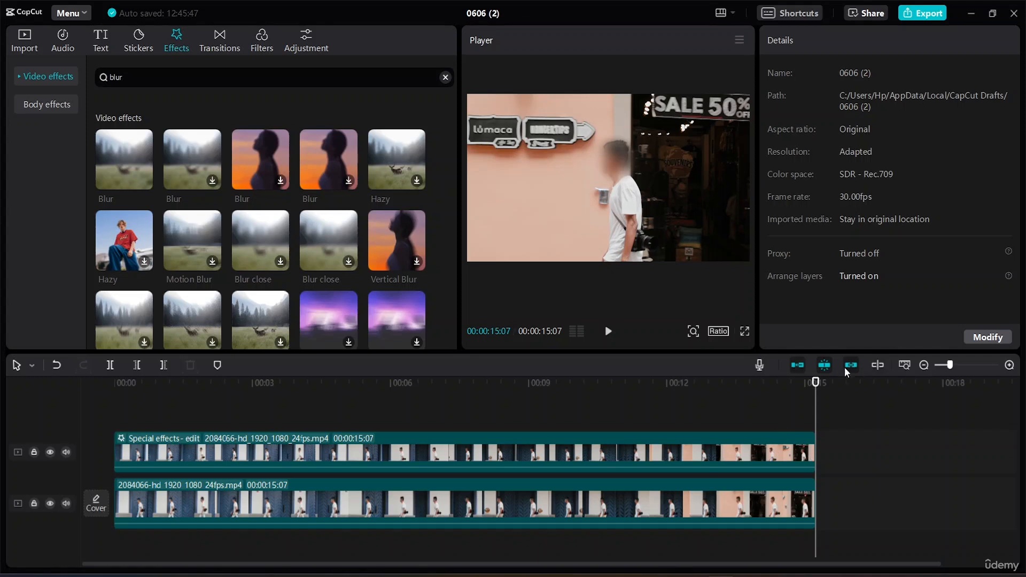
Step: Play the video from the start and spot-check the feathered face blur around 00:00:10:16 and 00:00:04:08
left_click_drag(817, 382, 1, 412)
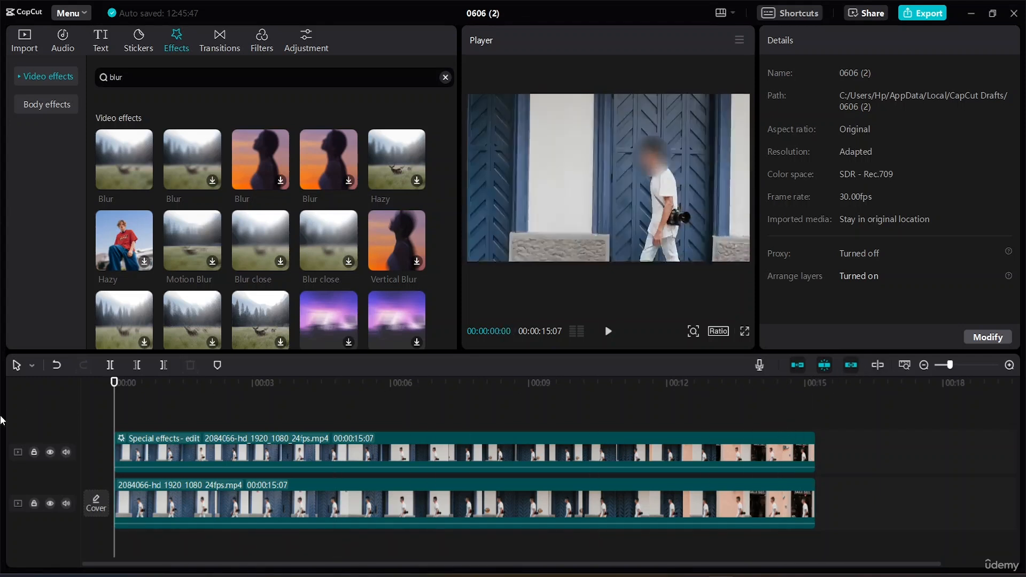
key("space")
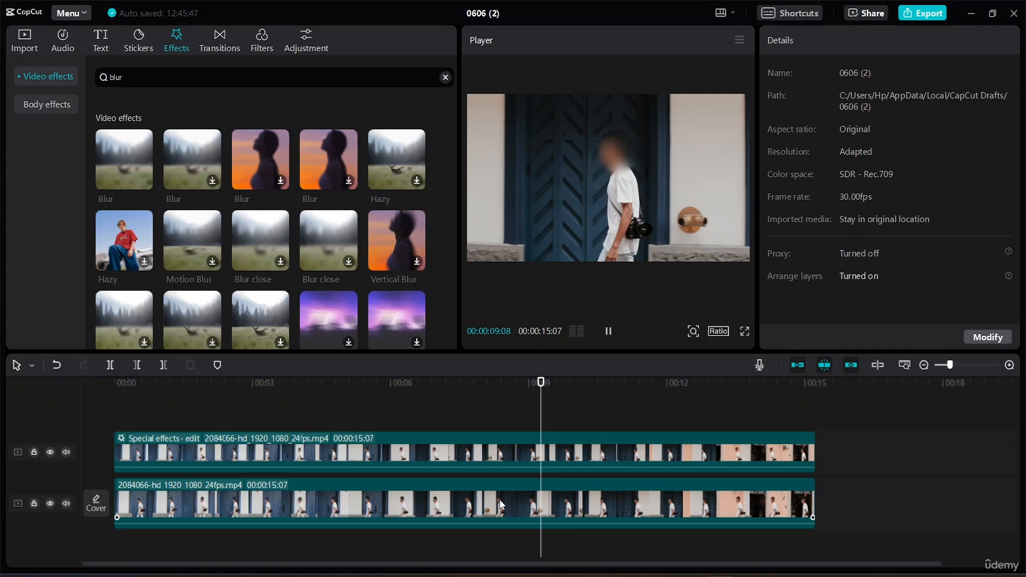
key("space")
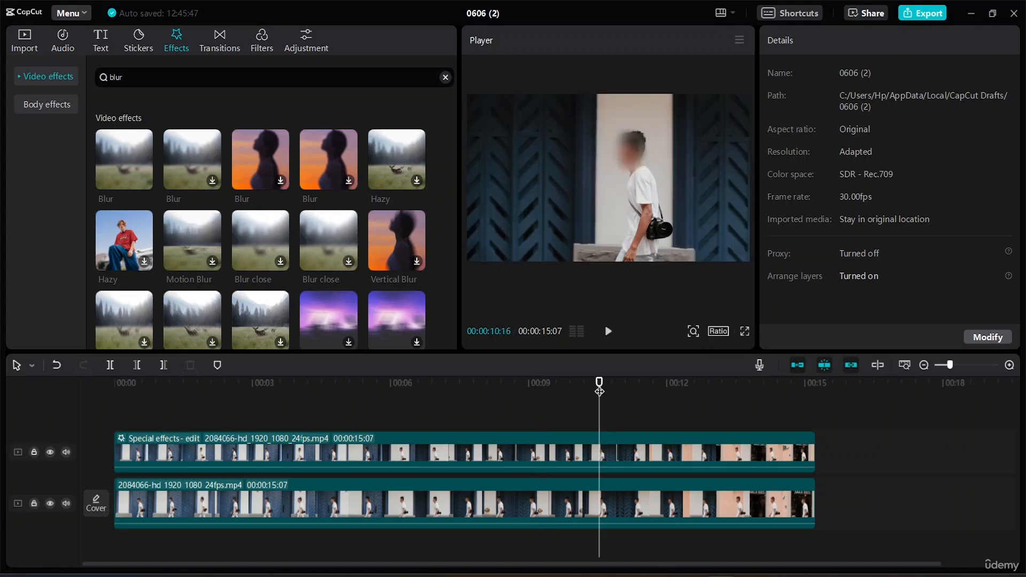
left_click(310, 401)
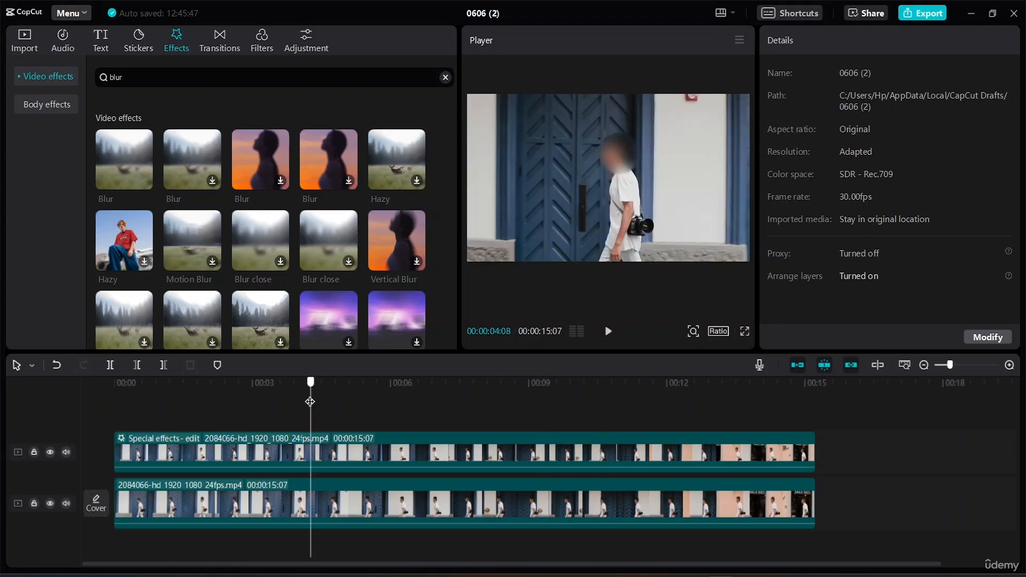
Step: Move the blurred upper clip's circle-mask keyframe near the 8-second mark slightly earlier on the timeline
left_click_drag(310, 401, 405, 406)
left_click(202, 402)
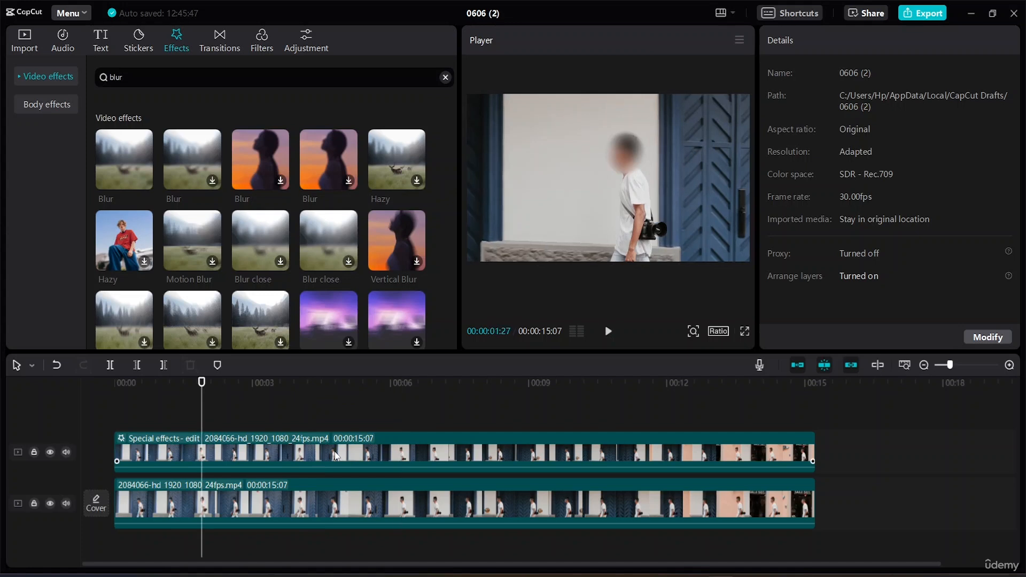
left_click(392, 455)
left_click(377, 454)
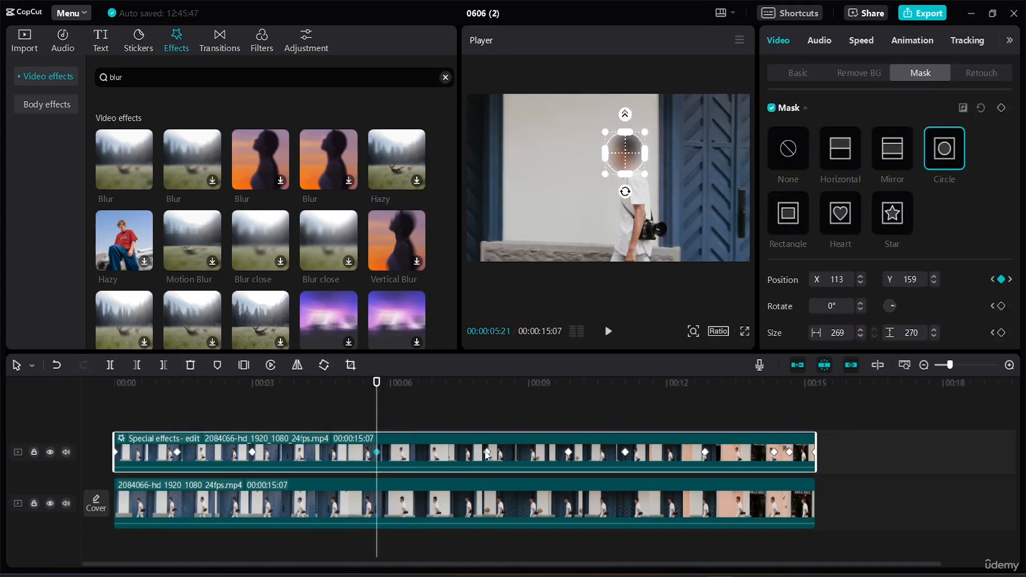
mouse_move(487, 453)
left_mouse_down()
mouse_move(470, 451)
mouse_move(502, 455)
mouse_move(476, 455)
left_mouse_up()
Step: Play the video from about 00:00:05:05 and again from the start, checking the face blur with and without the mask outline
left_click(351, 383)
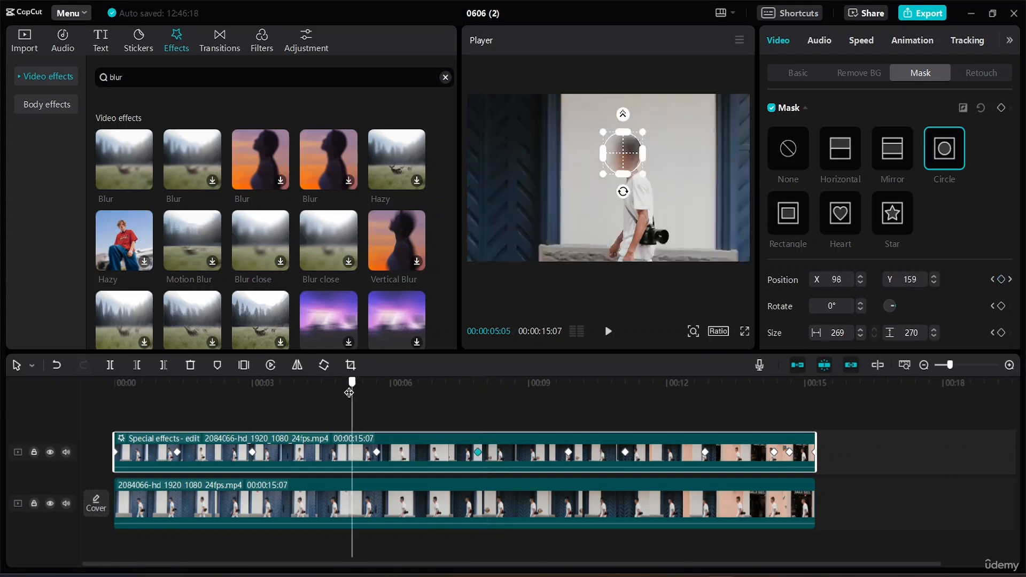
key("space")
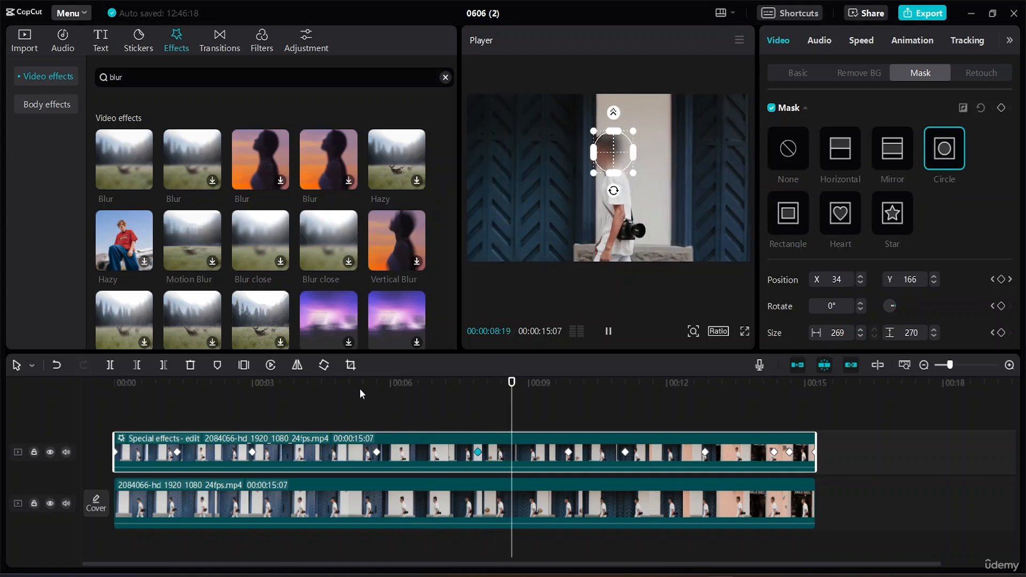
key("space")
key("space")
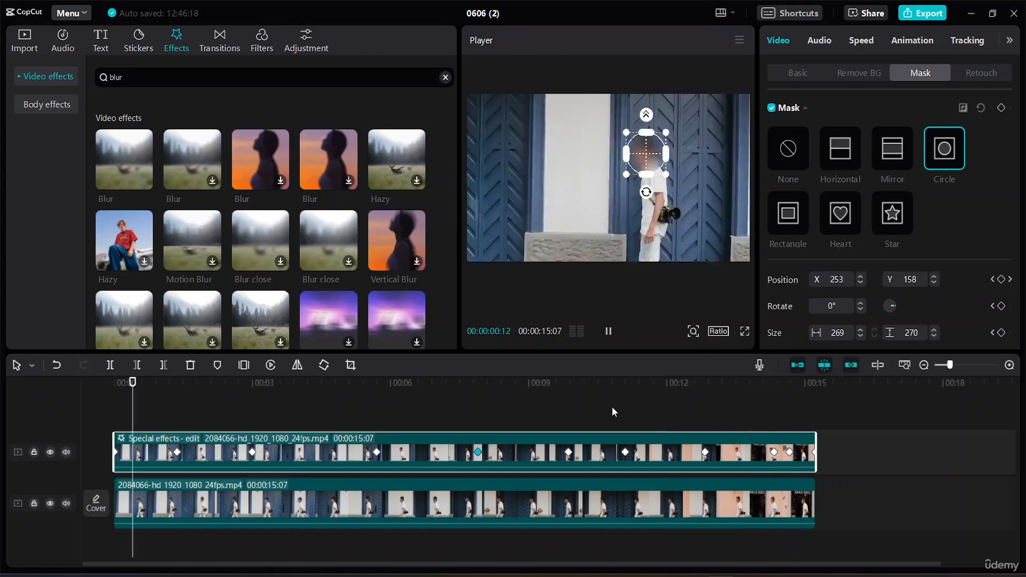
key("space")
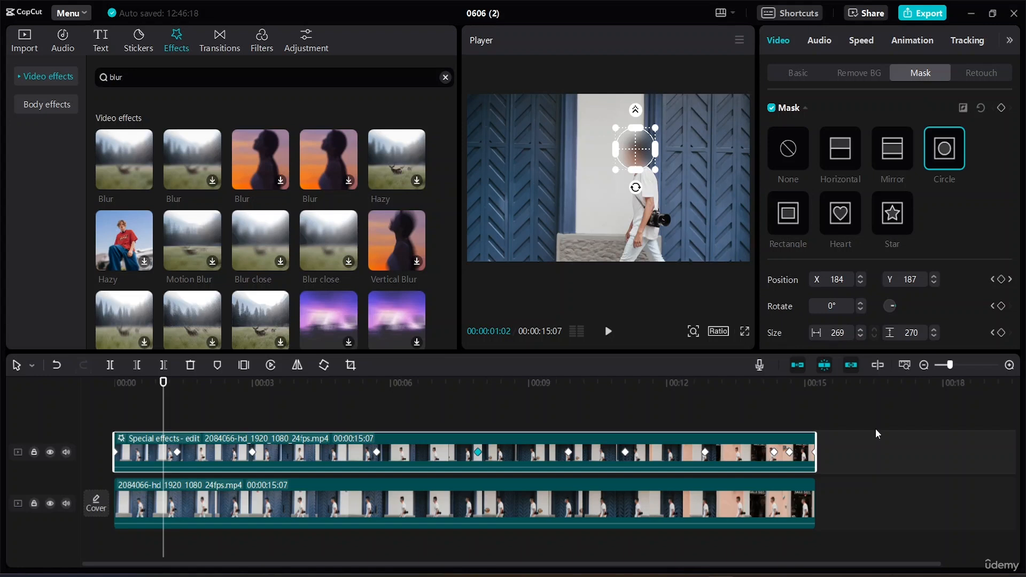
left_click(870, 451)
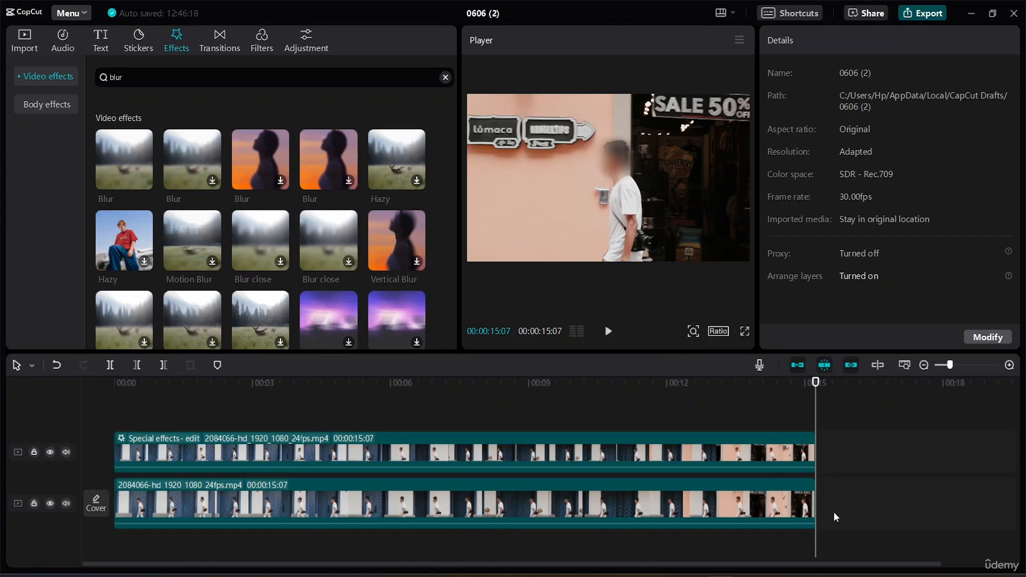
Step: Review the video's export settings and close them without exporting
key("ctrl+e")
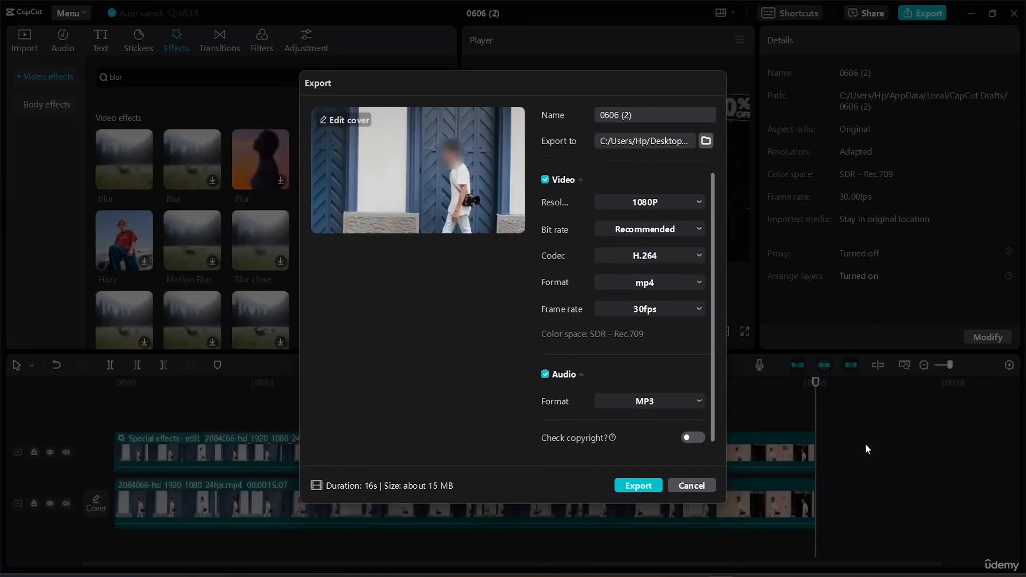
left_click(695, 485)
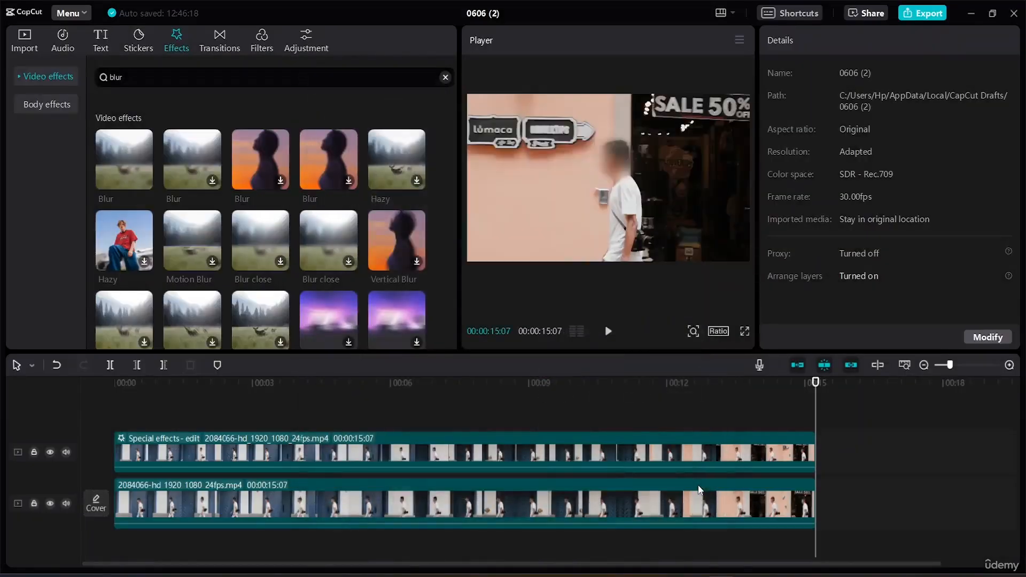